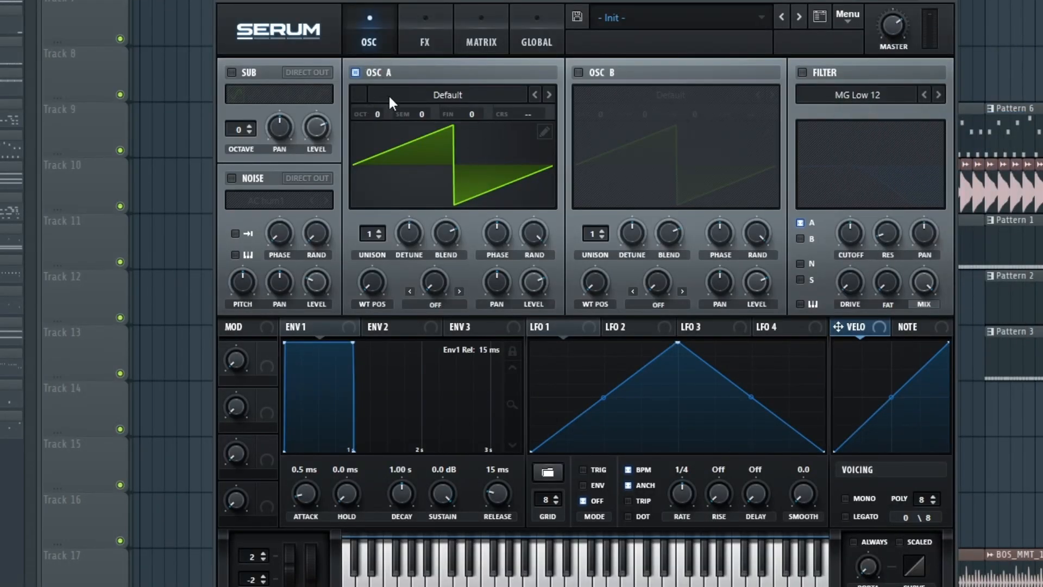
# - Set OSC A's octave to -2 and shape Env 1 with about 294 ms decay and -4.7 dB sustain
pyautogui.moveTo(379, 116); pyautogui.dragTo(377, 132)
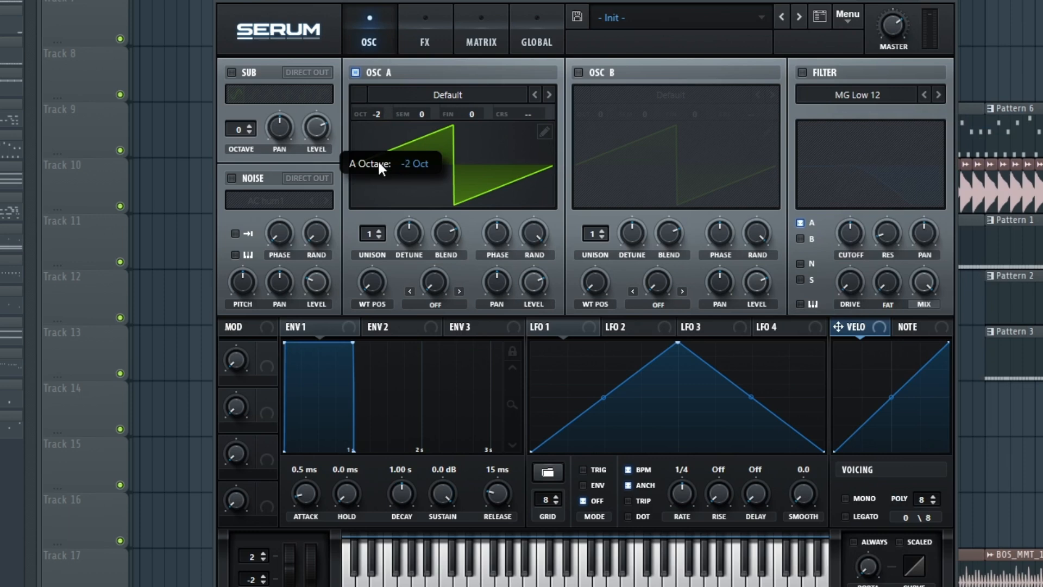
pyautogui.moveTo(350, 348); pyautogui.dragTo(344, 349)
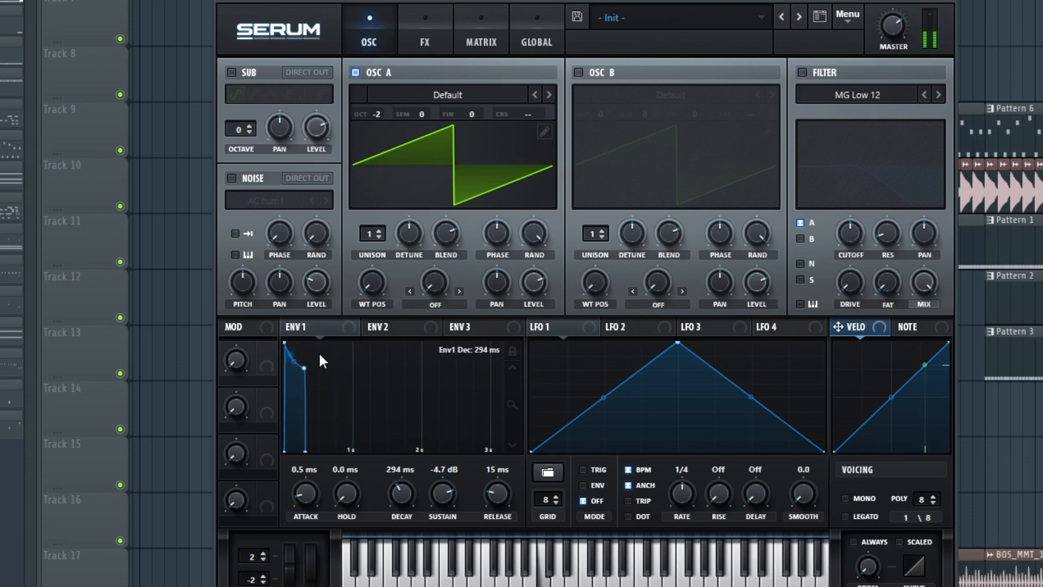
# - Load the ICanHasKick wavetable into OSC A
pyautogui.click(440, 95)
pyautogui.moveTo(435, 130)
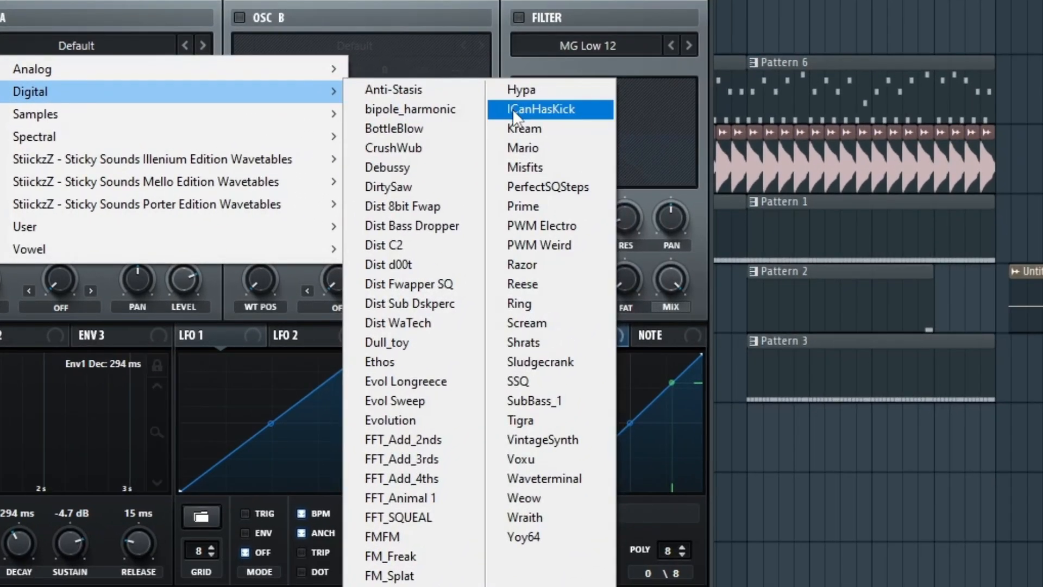
pyautogui.click(818, 148)
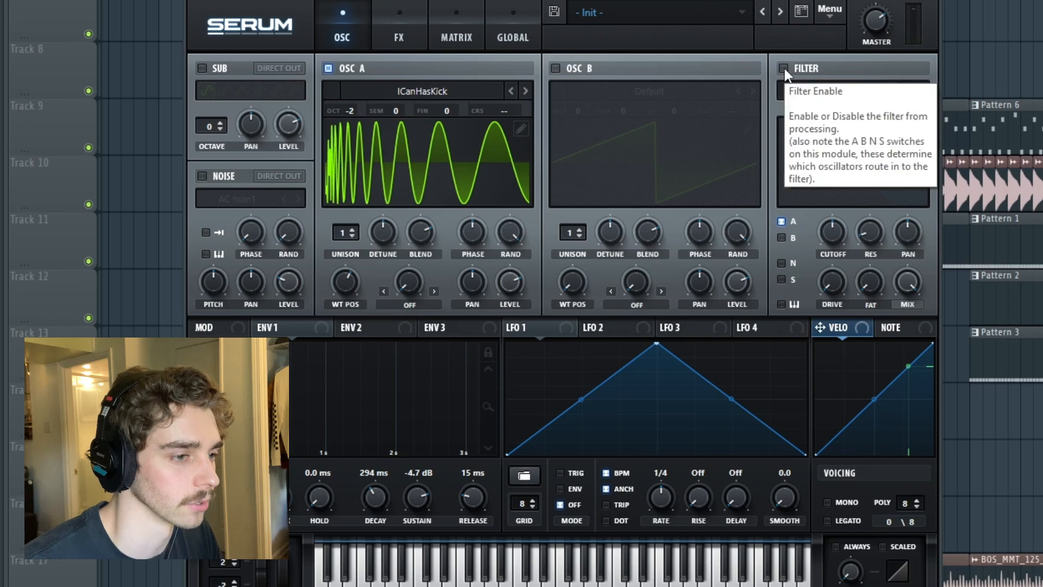
# - Enable the filter and change its type to MG Low 24
pyautogui.click(784, 68)
pyautogui.click(920, 91)
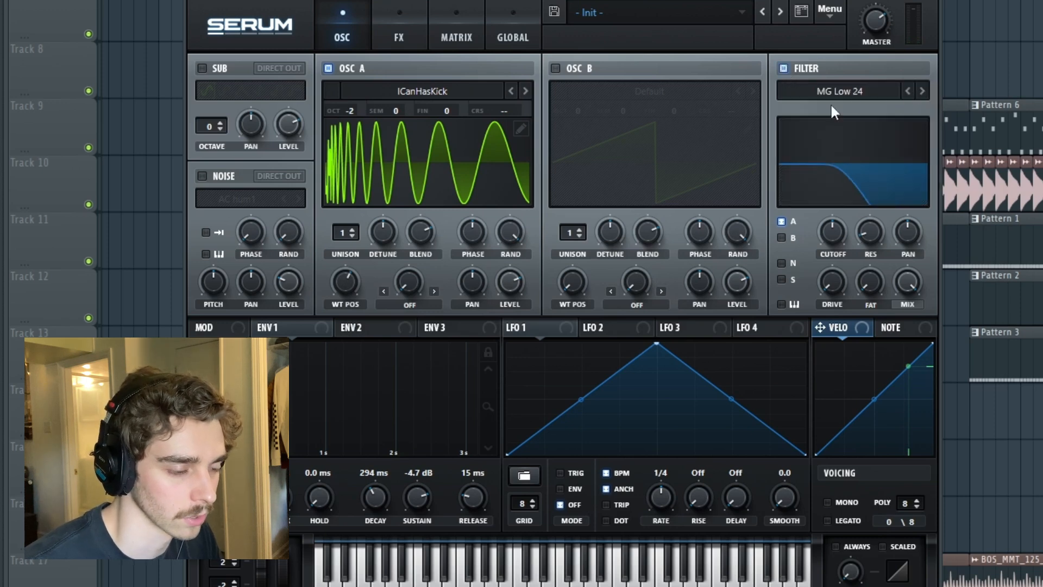
# - Shape Env 2 into a short pluck with about 174 ms decay and 43.38% sustain
pyautogui.click(351, 327)
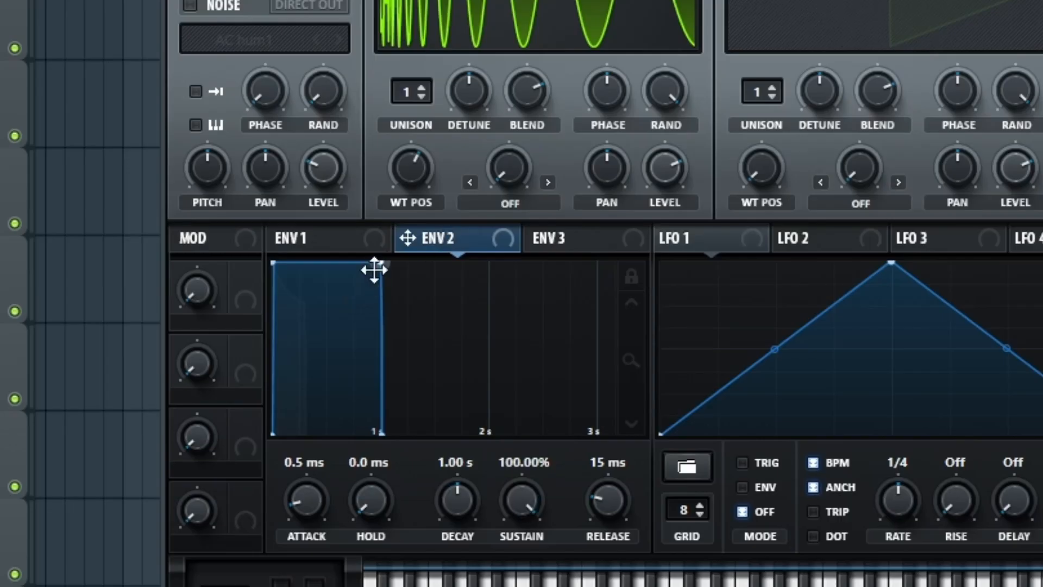
pyautogui.moveTo(375, 270); pyautogui.dragTo(252, 359)
# - Assign Env 2 to the filter cutoff, adjust the modulation depth and lower the base cutoff
pyautogui.moveTo(435, 241); pyautogui.dragTo(456, 410)
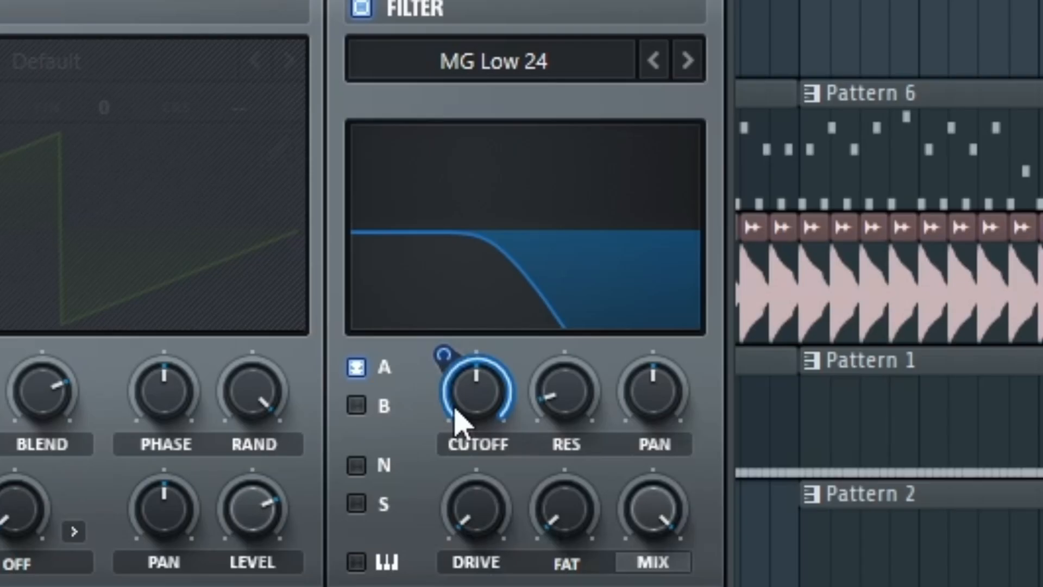
pyautogui.keyDown('alt'); pyautogui.keyDown('shift'); pyautogui.click(448, 350); pyautogui.keyUp('shift'); pyautogui.keyUp('alt')
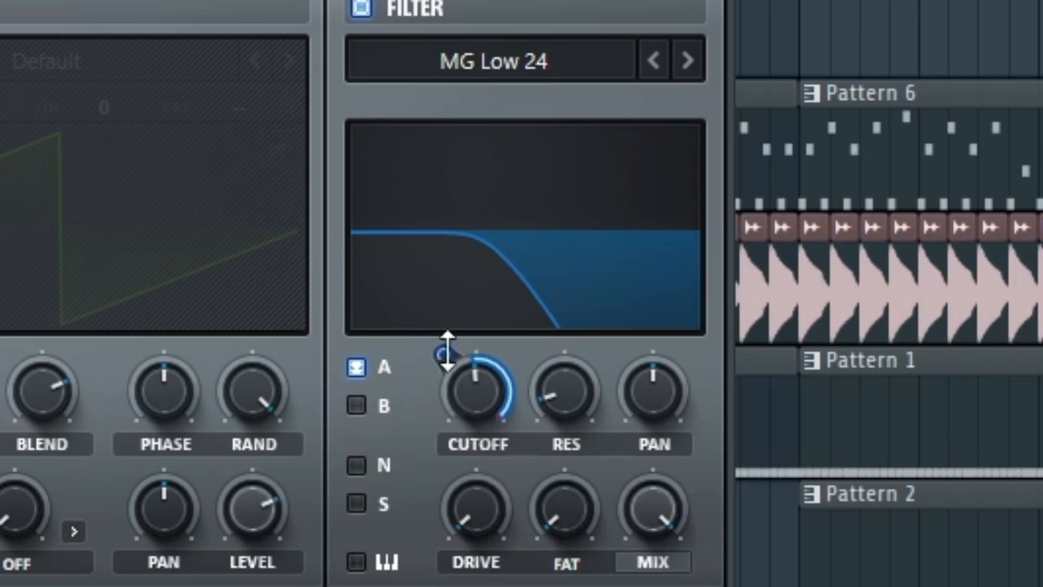
pyautogui.moveTo(438, 355); pyautogui.dragTo(425, 486)
pyautogui.moveTo(461, 397); pyautogui.dragTo(437, 475)
pyautogui.moveTo(454, 356); pyautogui.dragTo(461, 308)
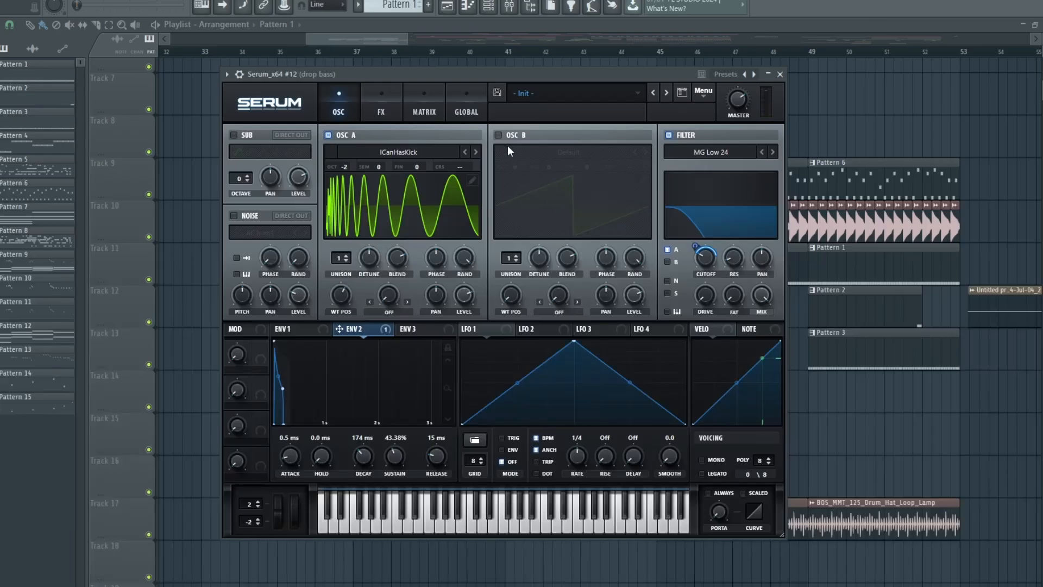
# - Enable OSC B through the filter at octave -2 and set its unison to 7 voices
pyautogui.click(498, 135)
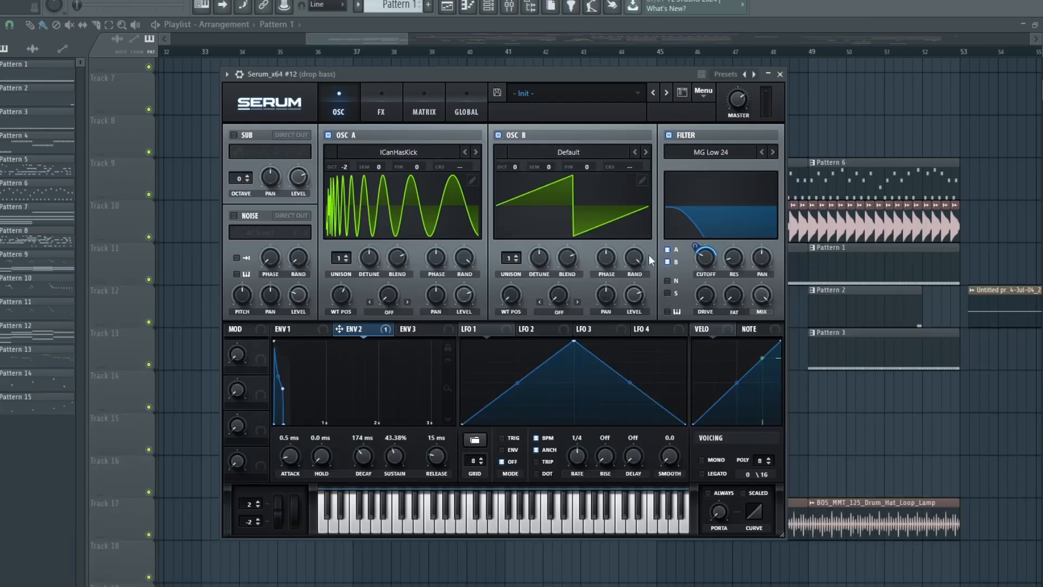
pyautogui.click(518, 255)
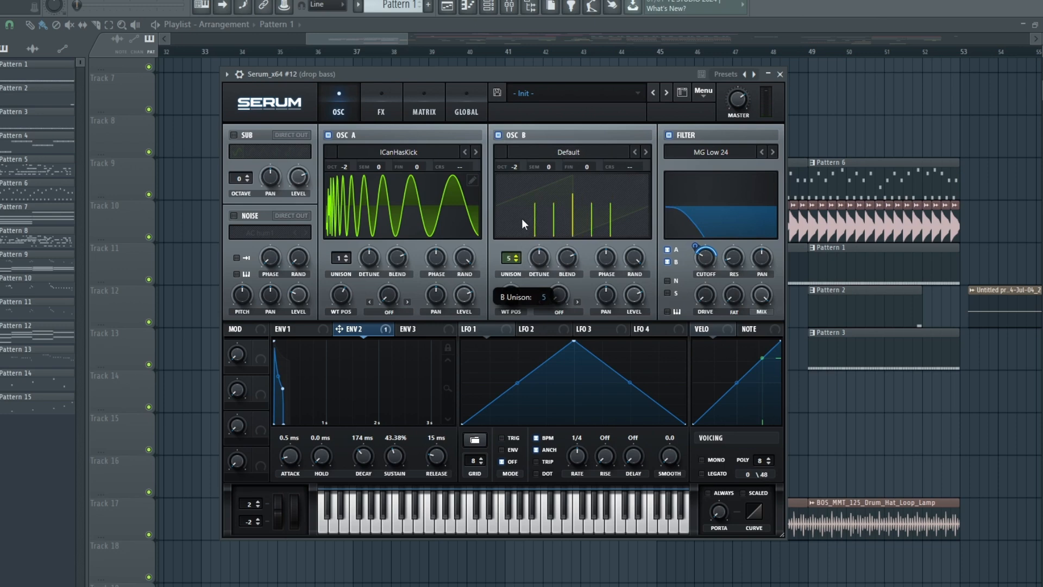
pyautogui.moveTo(524, 223); pyautogui.dragTo(524, 210)
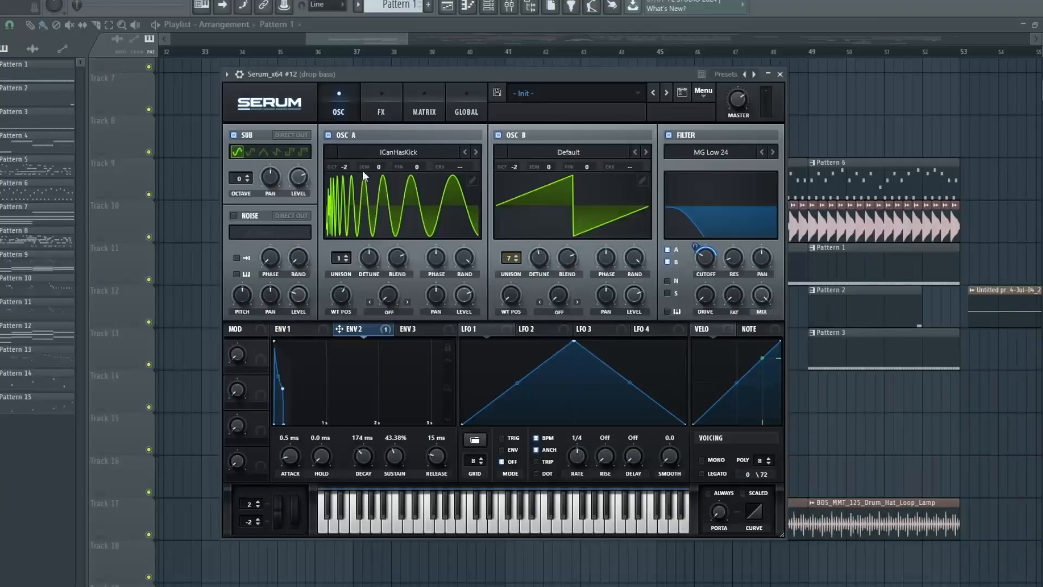
# - Set the sub oscillator to the pulse waveform at octave -1 and readjust the filter cutoff
pyautogui.click(302, 152)
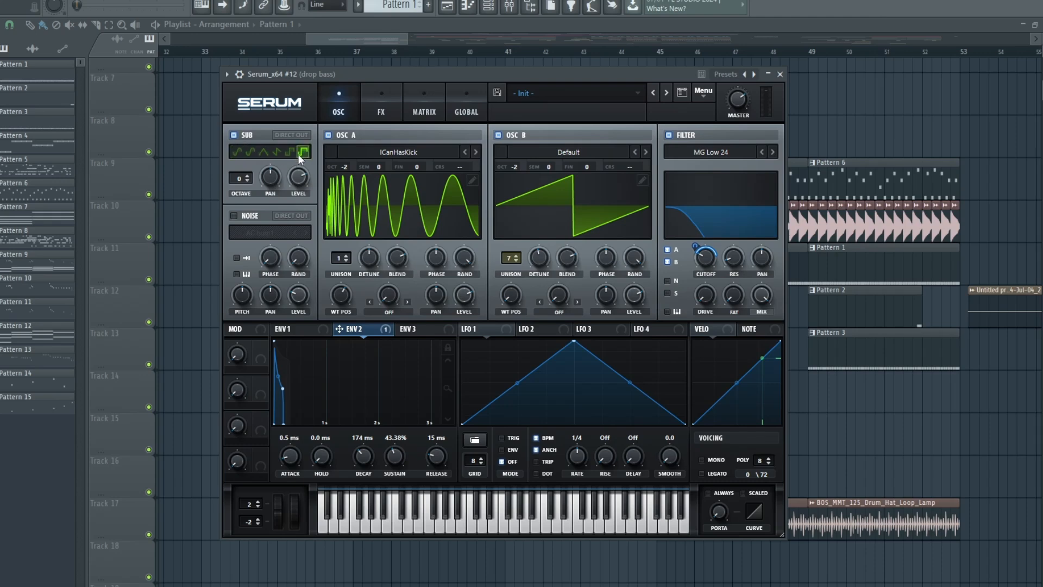
pyautogui.click(247, 181)
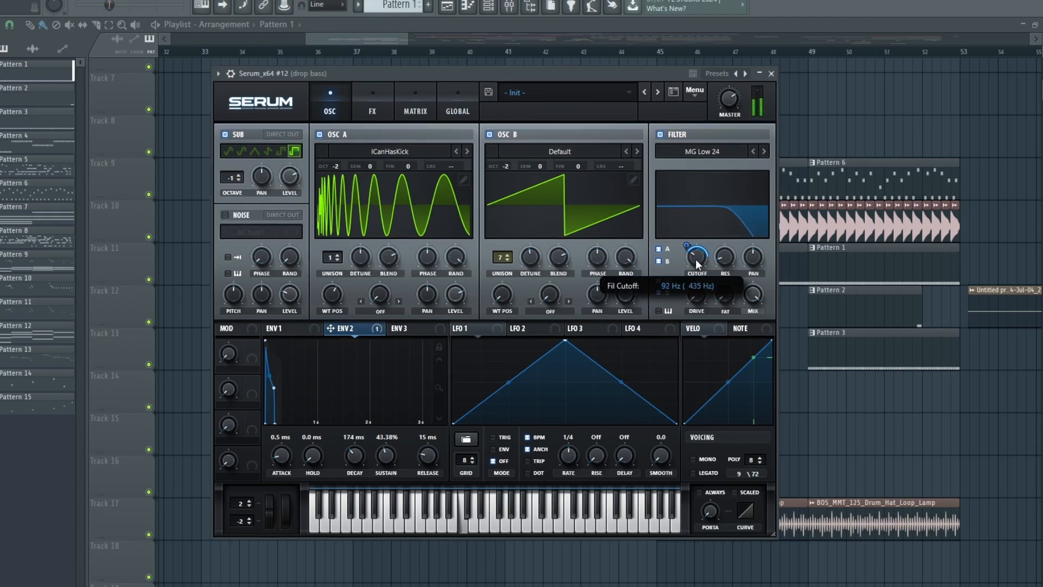
pyautogui.moveTo(695, 259); pyautogui.dragTo(715, 230)
# - Enable the Hyper/Dimension effect and reduce its Hyper mix
pyautogui.click(372, 111)
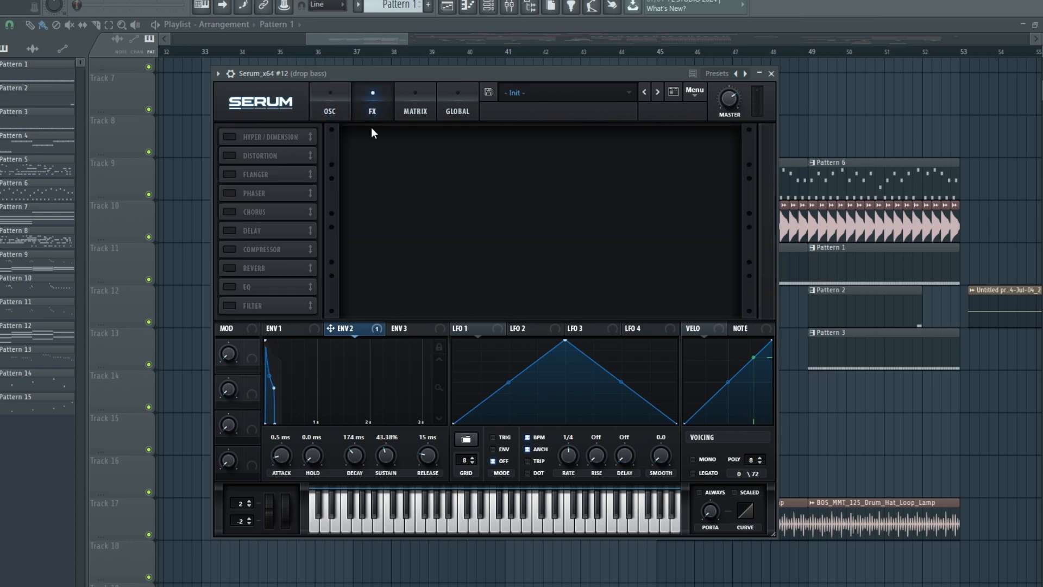
pyautogui.click(228, 137)
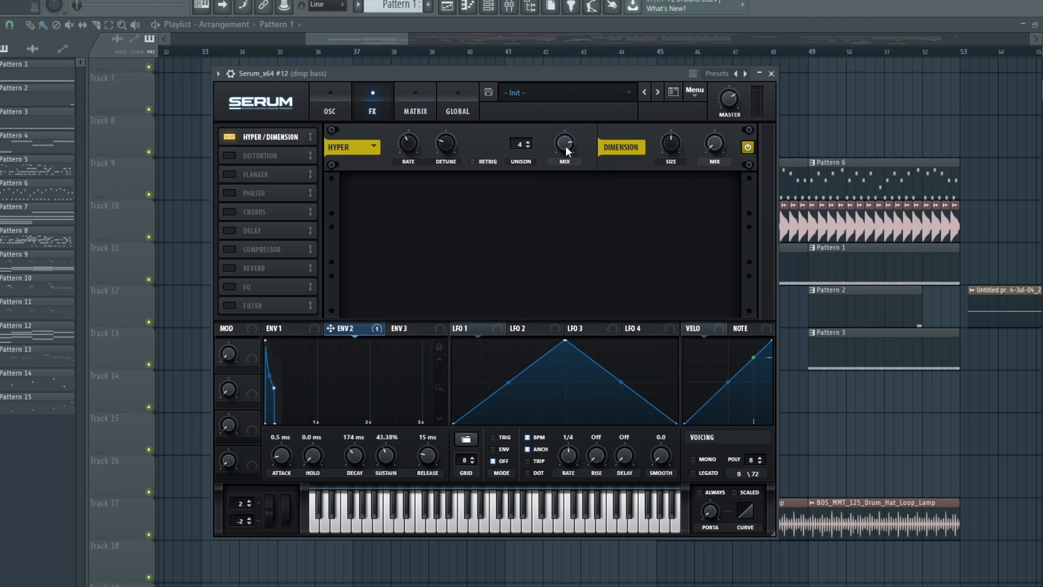
pyautogui.moveTo(565, 147); pyautogui.dragTo(566, 177)
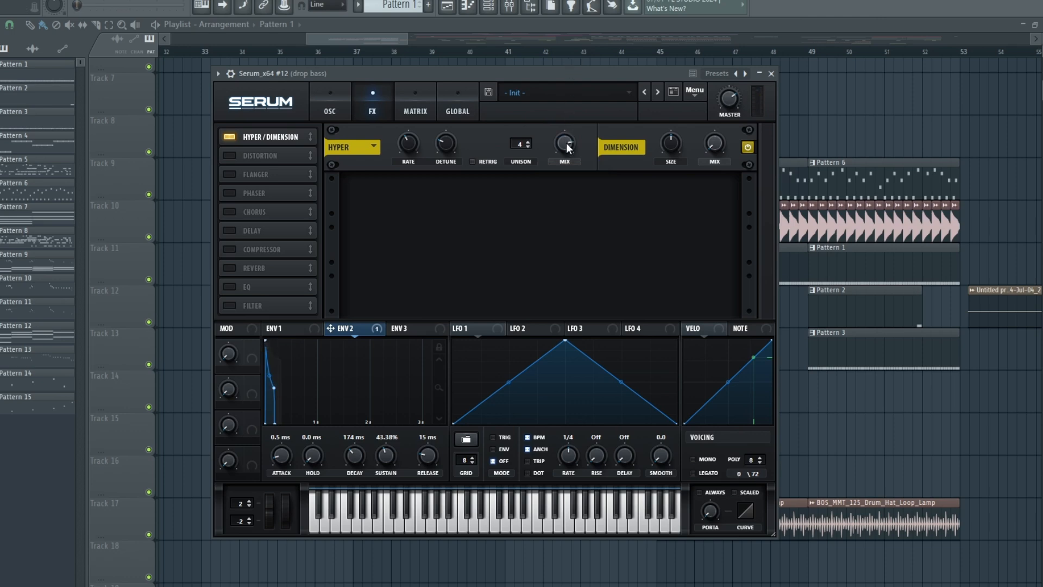
# - Enable the Delay and Reverb effects and adjust the delay's filter
pyautogui.click(229, 230)
pyautogui.click(229, 268)
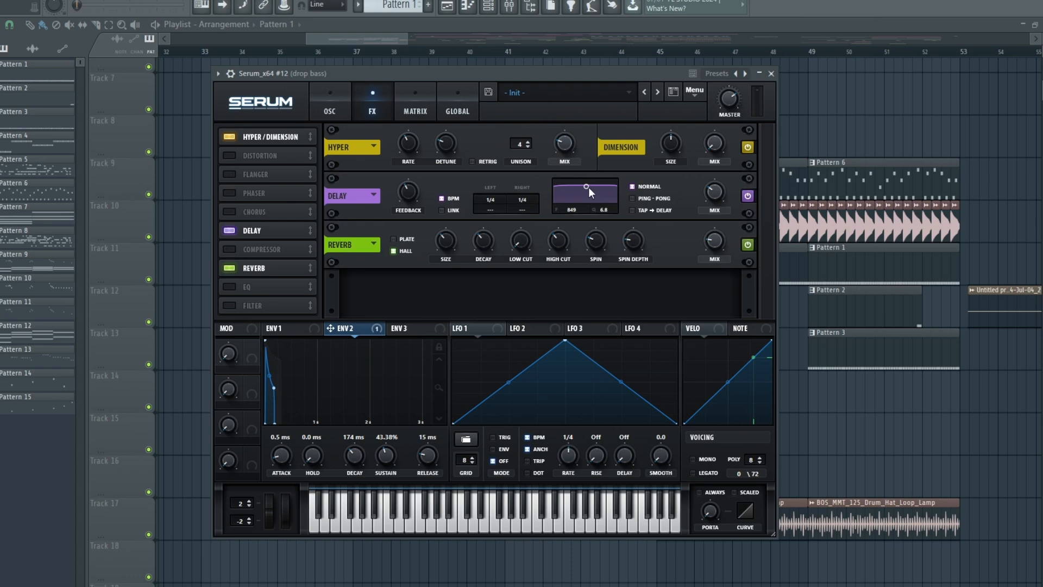
pyautogui.moveTo(589, 187); pyautogui.dragTo(624, 210)
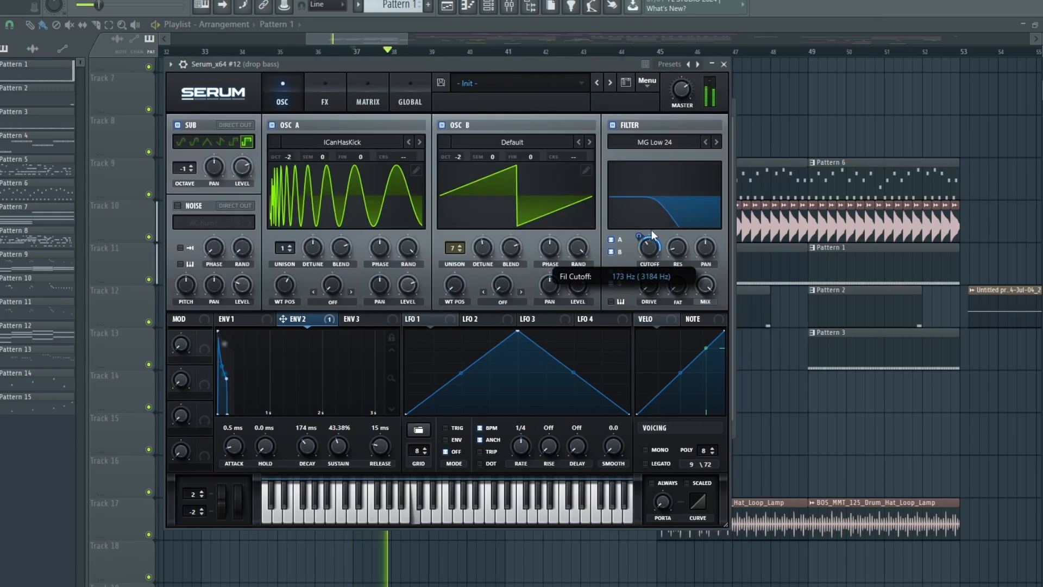
# - Lower the filter cutoff to about 51 Hz during playback
pyautogui.moveTo(650, 230)
pyautogui.mouseDown()
pyautogui.moveTo(652, 217)
pyautogui.moveTo(646, 234)
pyautogui.mouseUp()
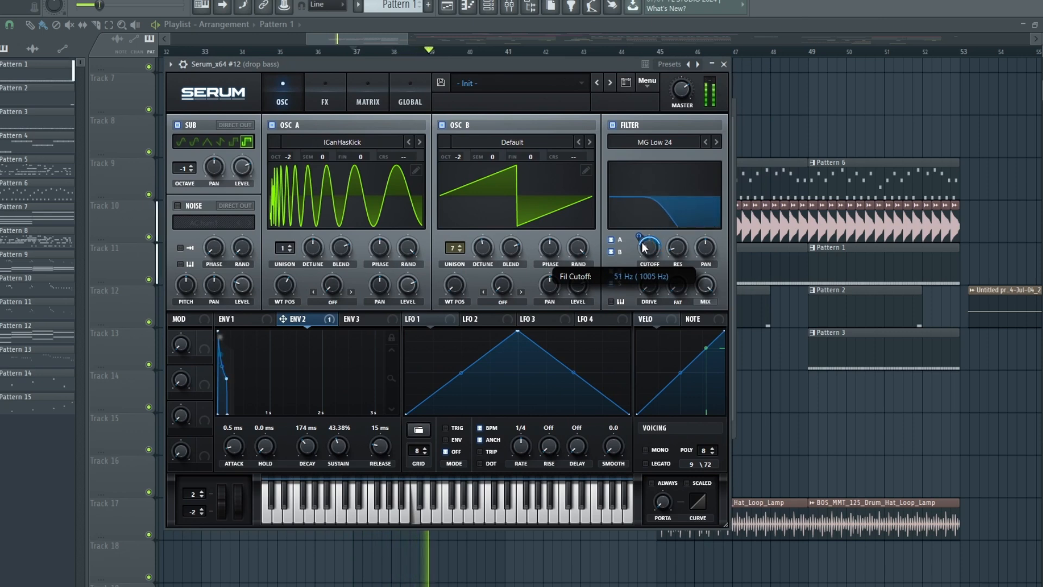
# - Reshape the LFO curve by repositioning its points, and play the result
pyautogui.click(485, 313)
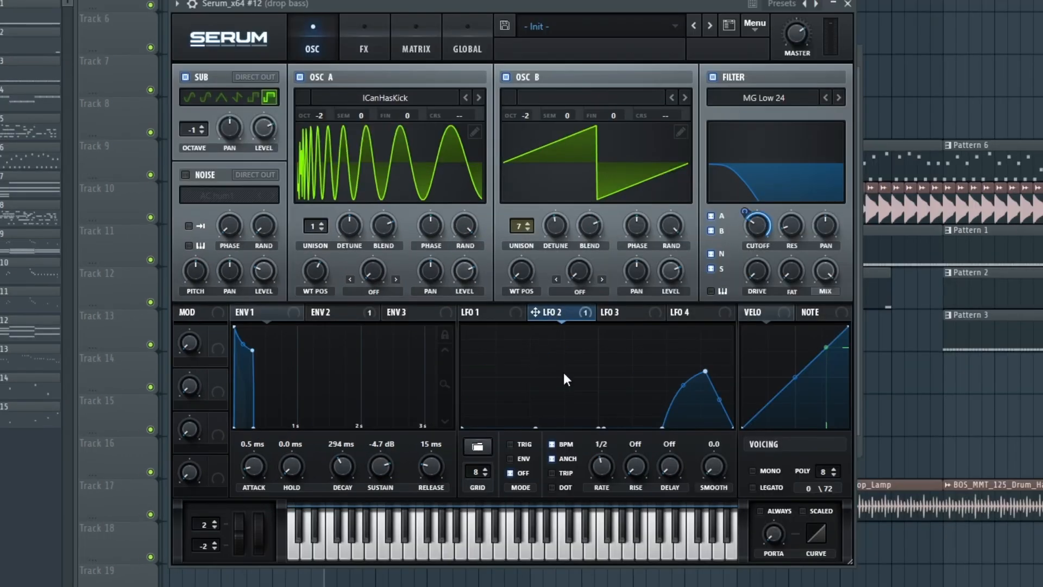
pyautogui.moveTo(463, 427); pyautogui.dragTo(457, 373)
pyautogui.moveTo(498, 401); pyautogui.dragTo(498, 383)
pyautogui.moveTo(545, 347); pyautogui.dragTo(713, 394)
pyautogui.doubleClick(652, 393)
pyautogui.press('space')
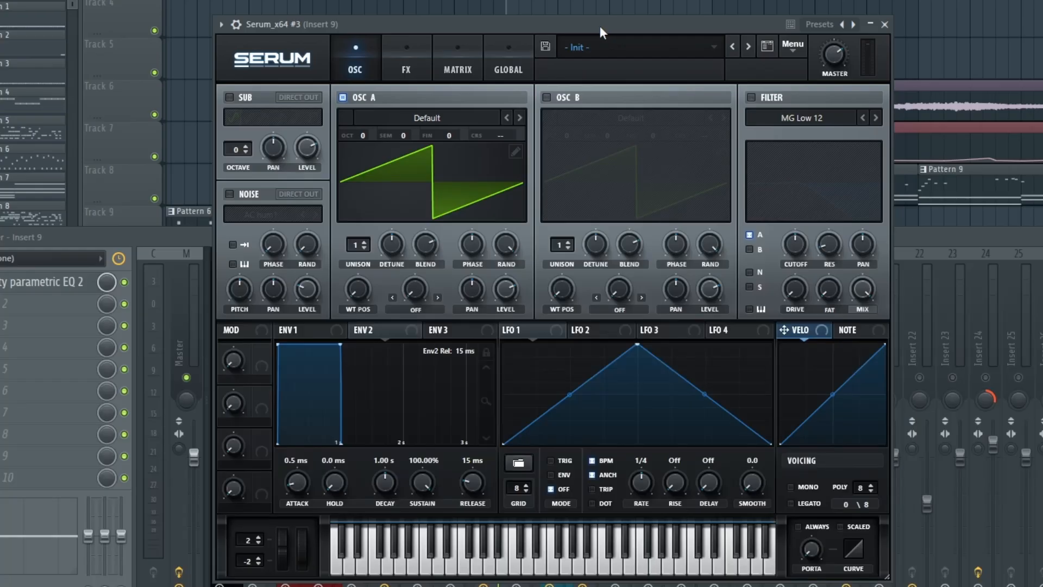
# - Load the Jno wavetable from the Analog category into OSC A of Serum_x64 #3
pyautogui.moveTo(600, 25); pyautogui.dragTo(568, 21)
pyautogui.click(389, 113)
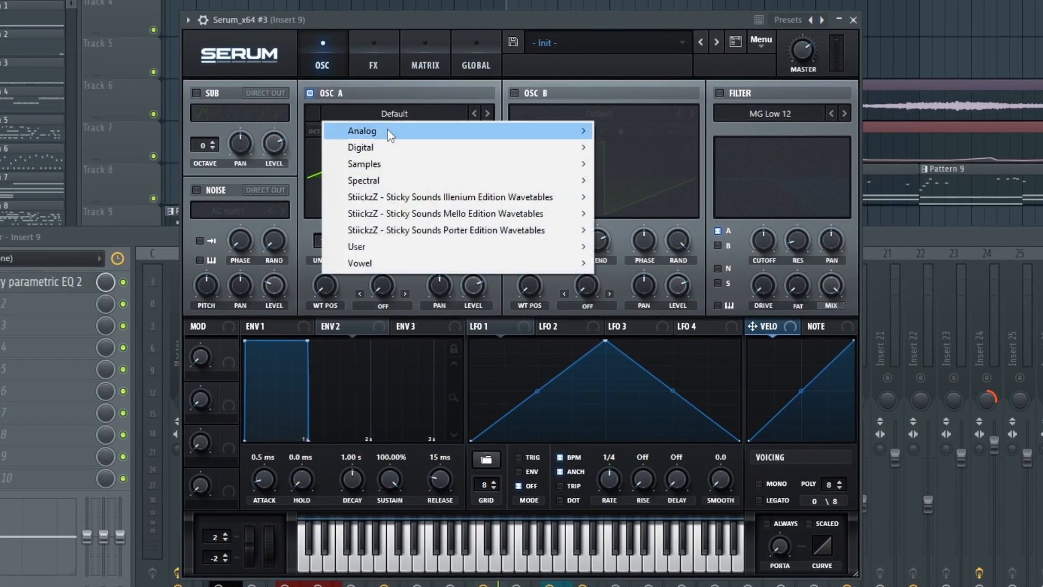
pyautogui.moveTo(389, 132)
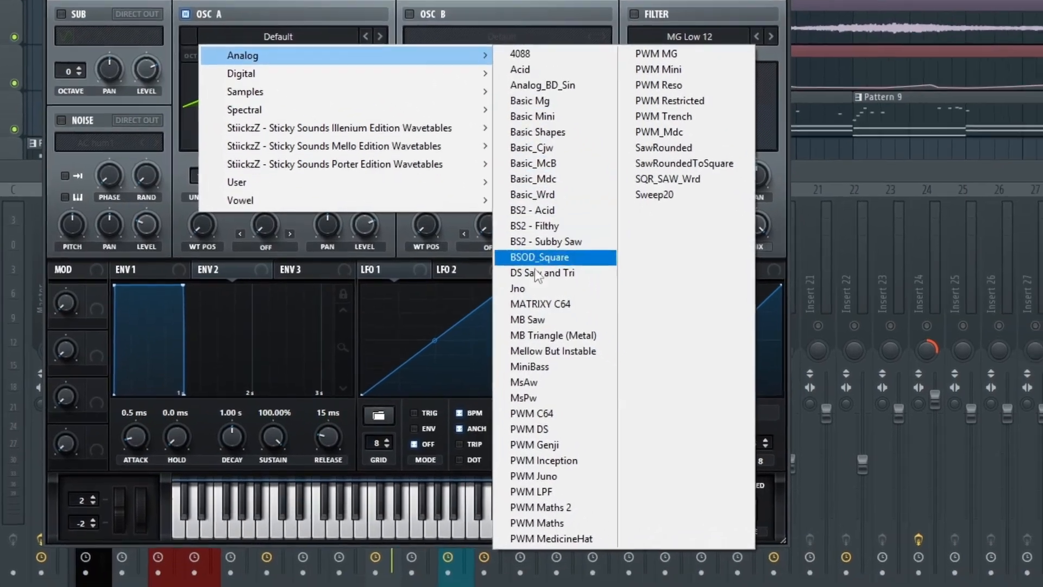
pyautogui.click(527, 289)
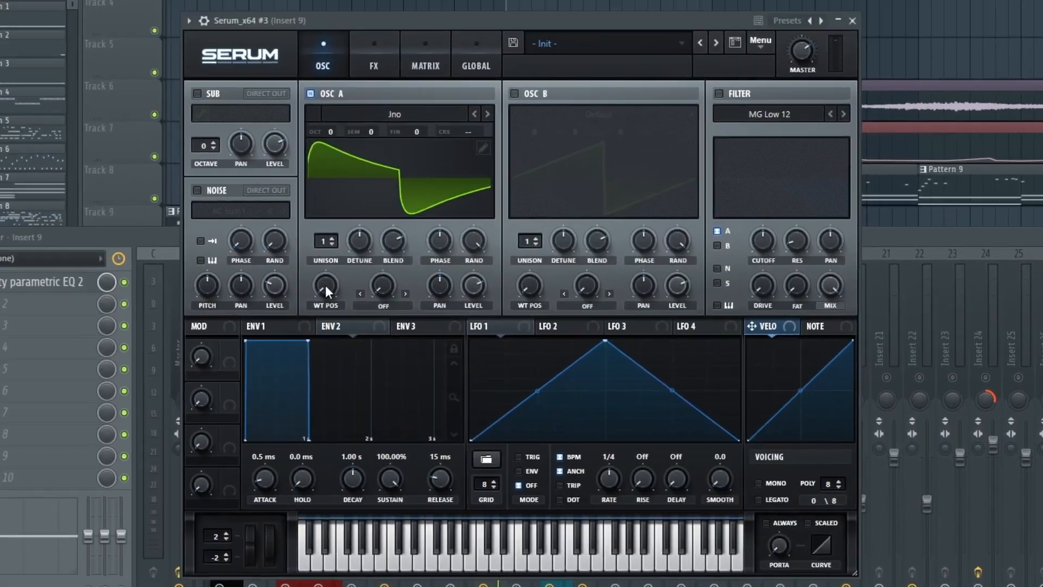
# - Set OSC A's unison to 16 voices, raise its wavetable position and lower its detune
pyautogui.moveTo(325, 259); pyautogui.dragTo(399, 133)
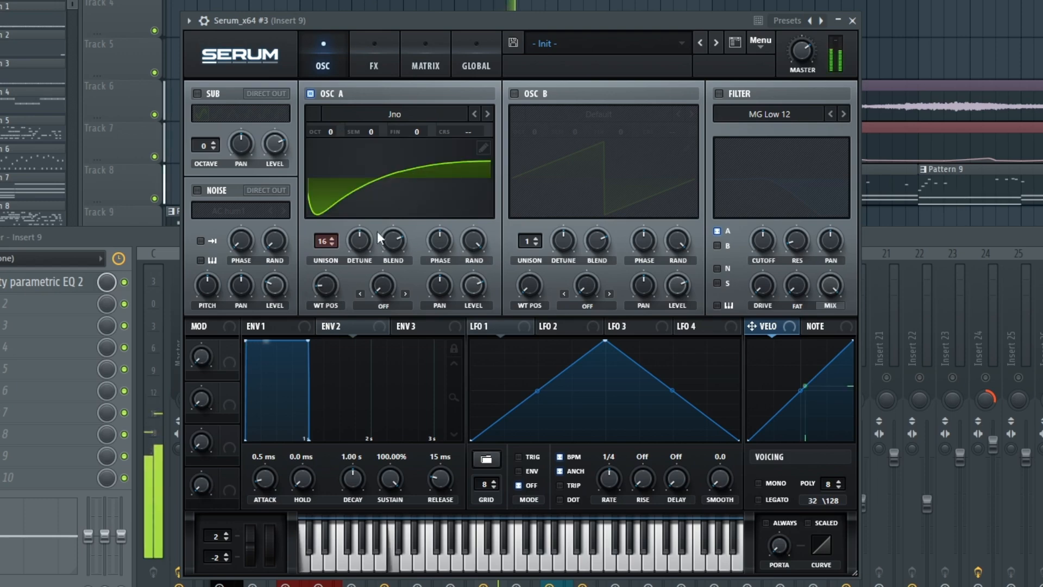
pyautogui.moveTo(359, 245); pyautogui.dragTo(354, 259)
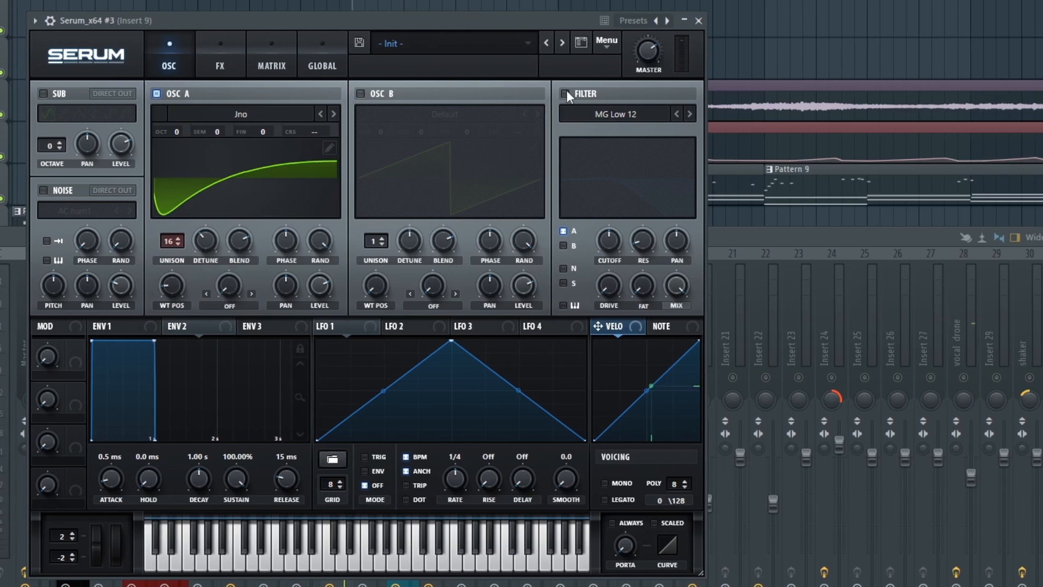
# - Enable the MG Low 12 filter on OSC A
pyautogui.click(720, 93)
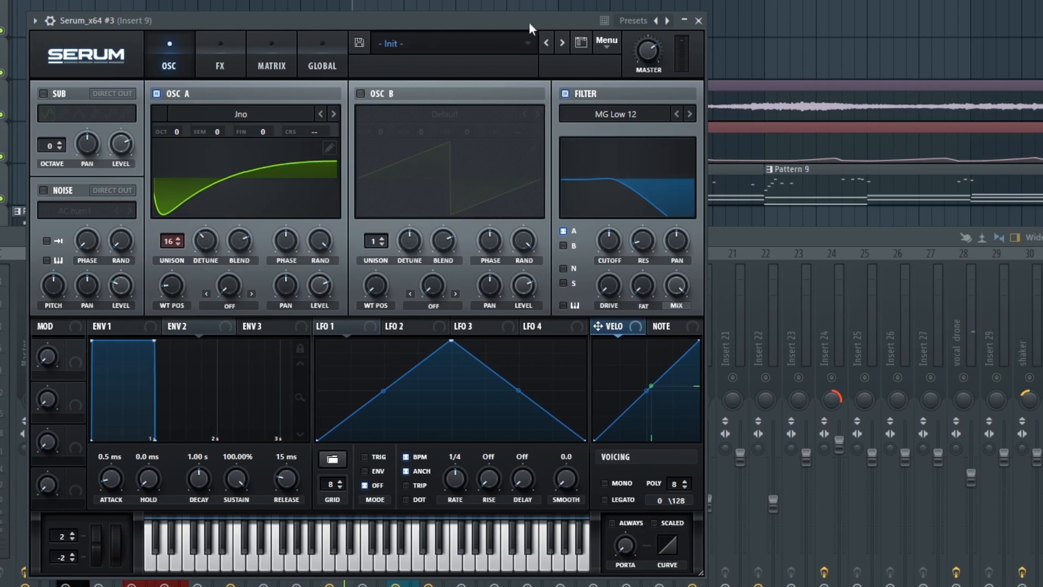
pyautogui.moveTo(685, 21); pyautogui.dragTo(694, 24)
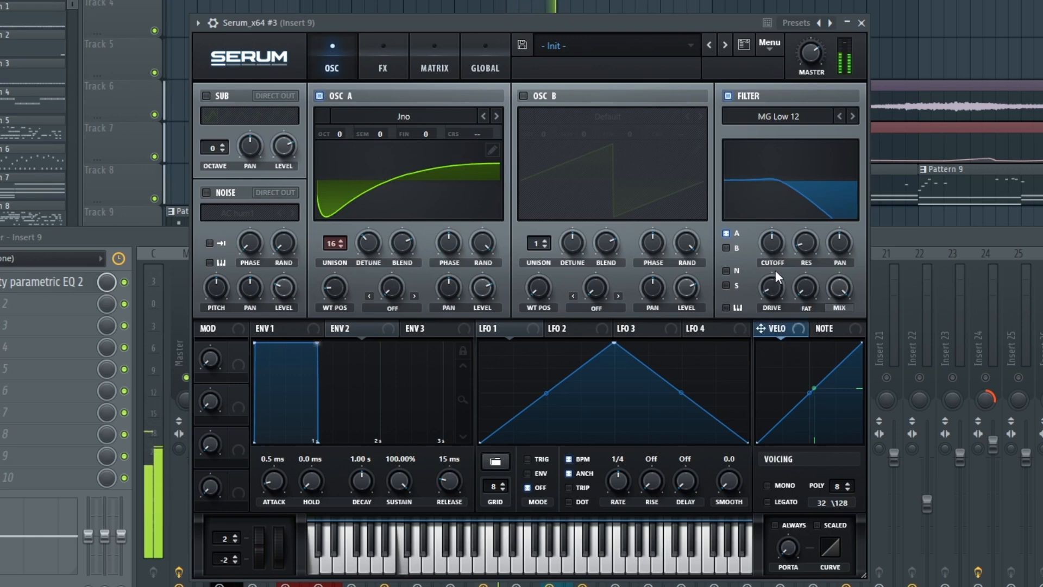
# - Enable OSC B with 11 unison voices and a lower detune, and route it through the filter
pyautogui.click(523, 96)
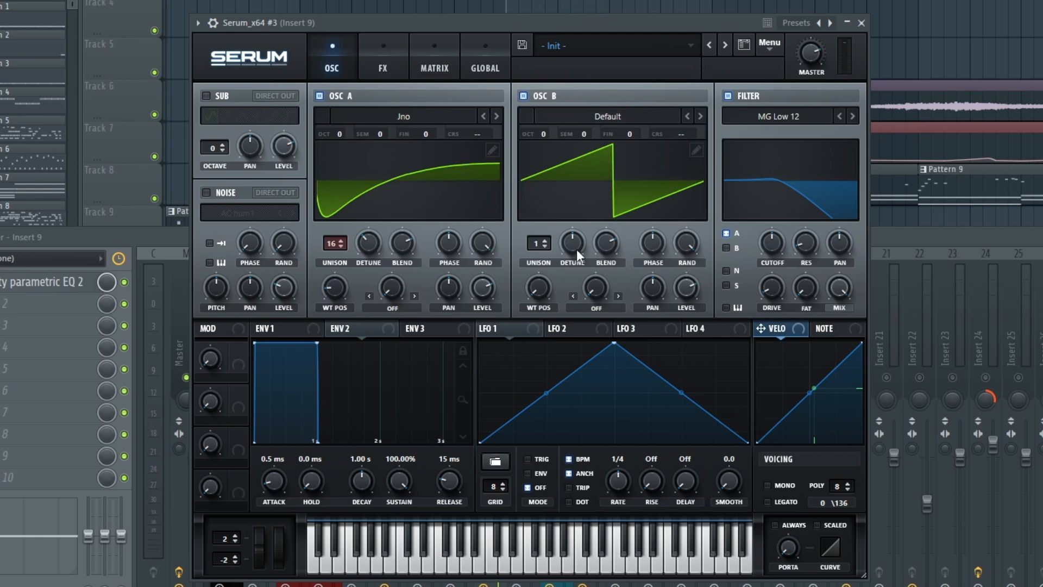
pyautogui.moveTo(537, 243); pyautogui.dragTo(540, 182)
pyautogui.moveTo(544, 140); pyautogui.dragTo(546, 122)
pyautogui.click(730, 249)
pyautogui.moveTo(579, 240); pyautogui.dragTo(579, 266)
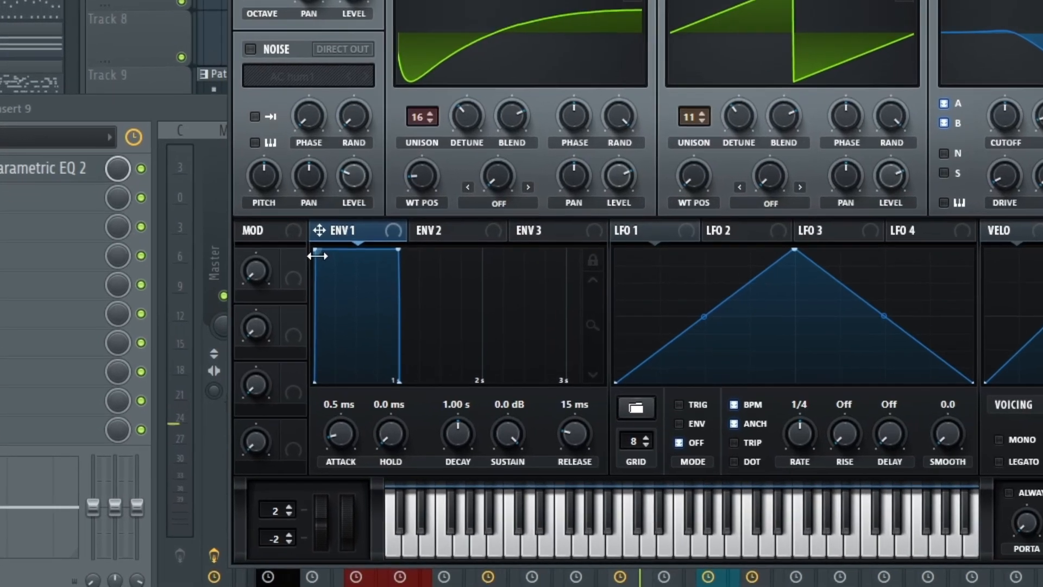
# - Shape Env 1 with 224 ms attack, 1.58 s decay, -2.0 dB sustain and 1.59 s release, bending the attack curve upward
pyautogui.moveTo(317, 256); pyautogui.dragTo(424, 269)
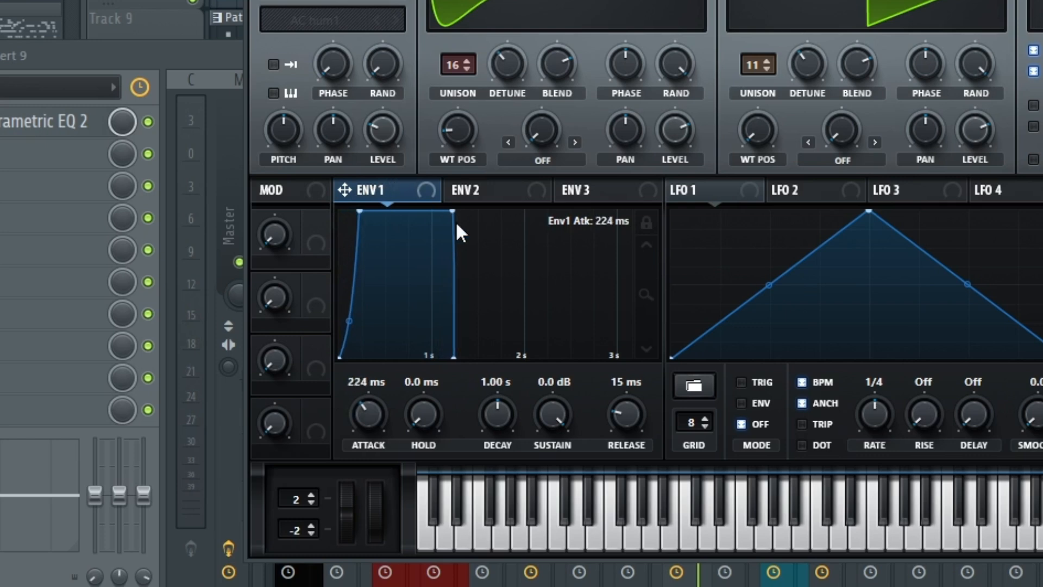
pyautogui.moveTo(457, 228); pyautogui.dragTo(508, 235)
pyautogui.moveTo(625, 413); pyautogui.dragTo(646, 354)
pyautogui.moveTo(349, 321); pyautogui.dragTo(355, 275)
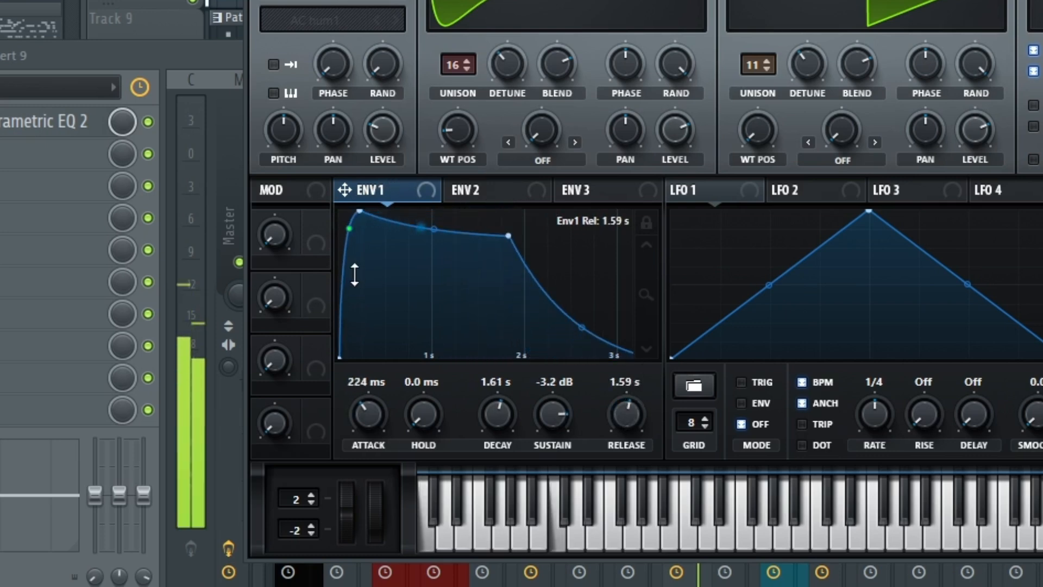
pyautogui.moveTo(504, 237); pyautogui.dragTo(504, 226)
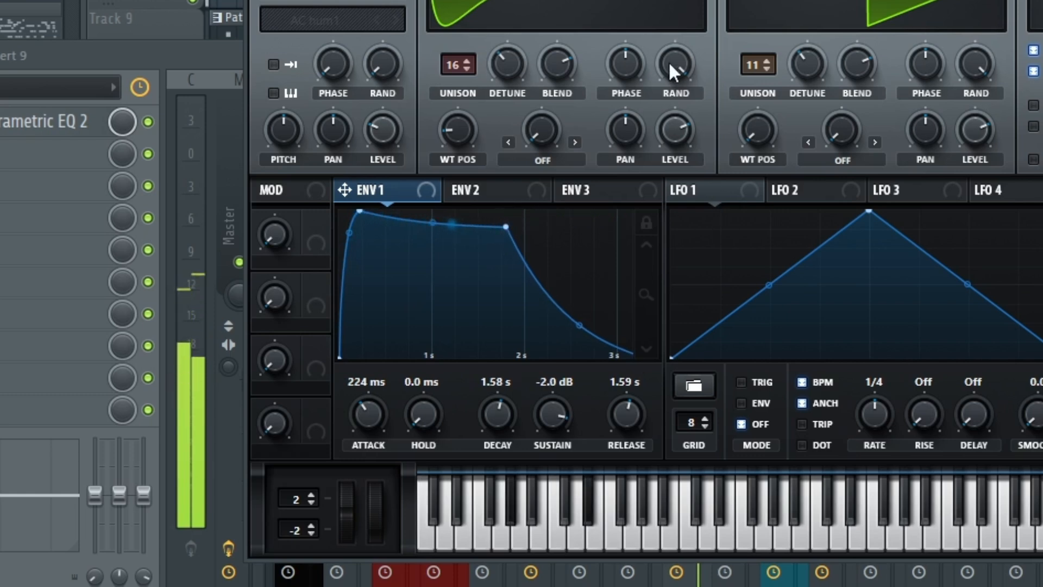
# - Assign LFO 1 to the fine tuning of both oscillators and reduce the modulation to a small depth
pyautogui.moveTo(718, 190); pyautogui.dragTo(489, 180)
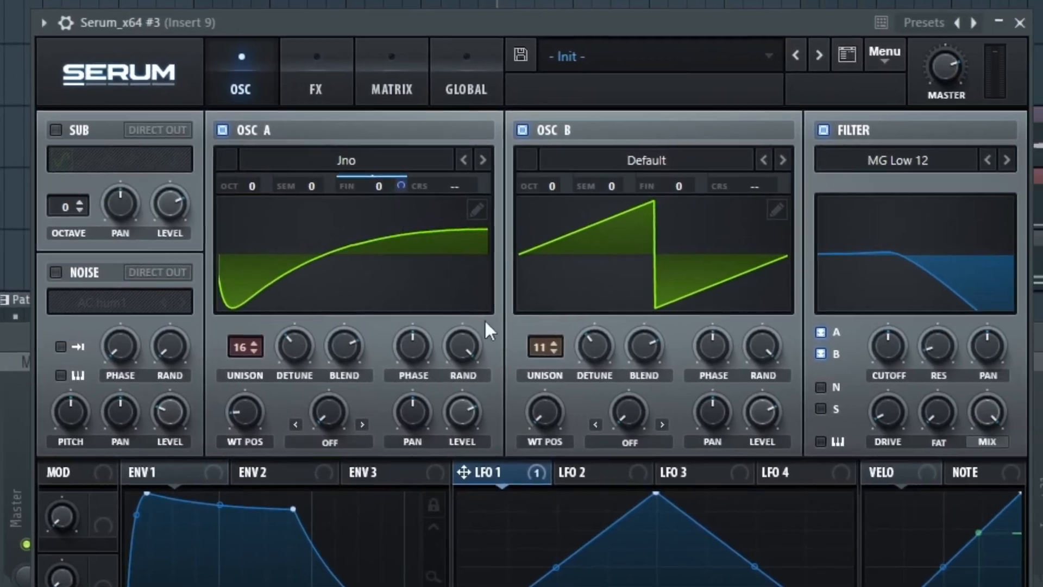
pyautogui.moveTo(463, 472); pyautogui.dragTo(663, 188)
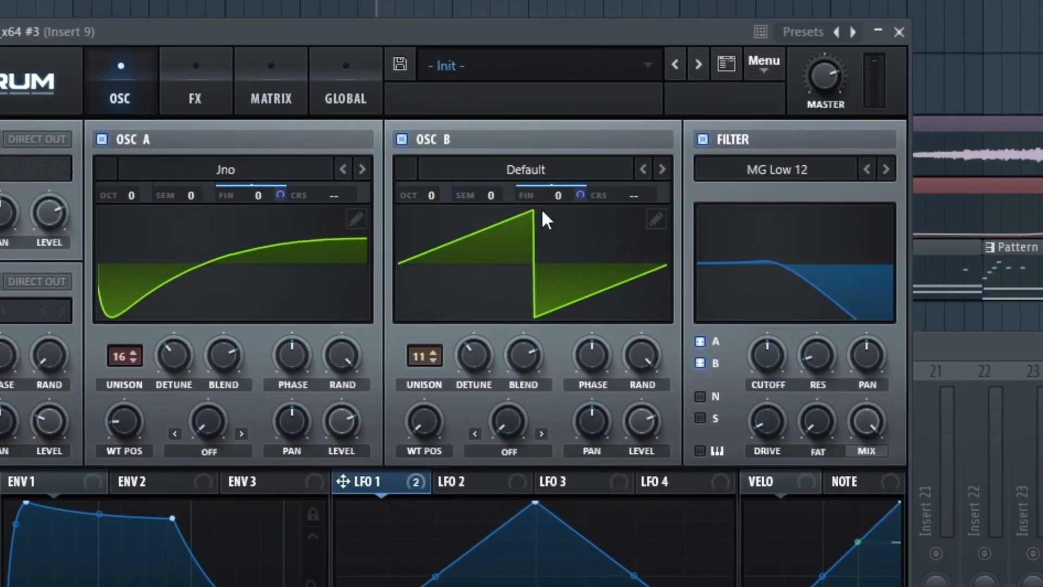
pyautogui.moveTo(280, 194); pyautogui.dragTo(287, 221)
pyautogui.moveTo(286, 277); pyautogui.dragTo(285, 294)
# - Load the AbitCrazy shape from the Misc category into LFO 1
pyautogui.click(318, 396)
pyautogui.moveTo(295, 366)
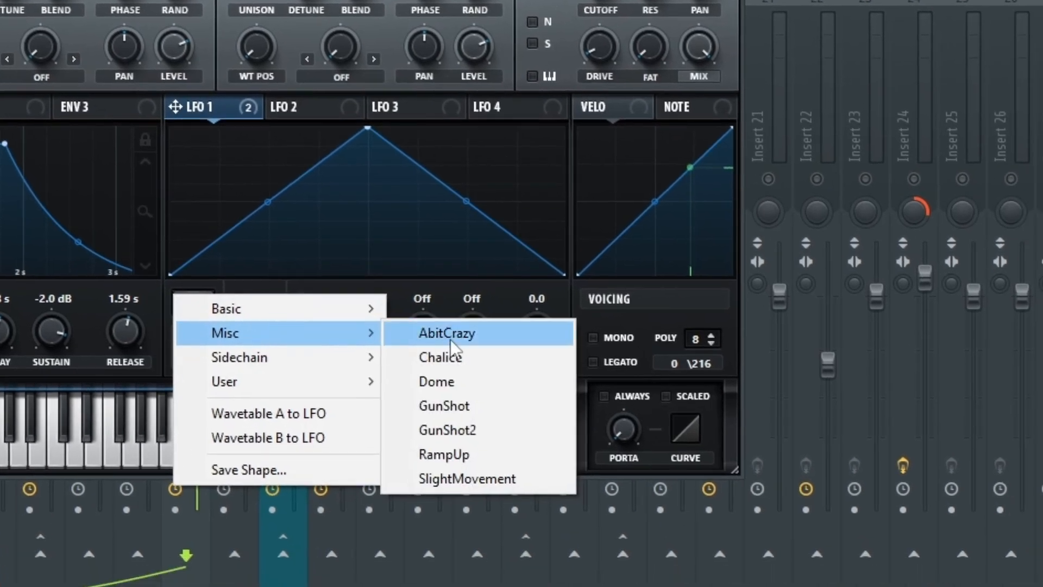
pyautogui.click(459, 334)
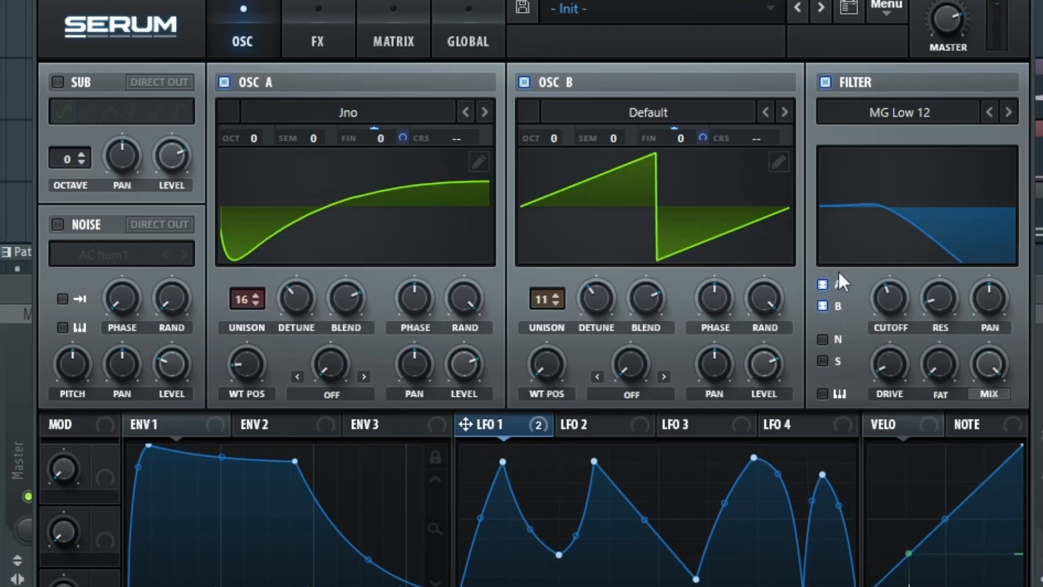
# - Adjust the filter cutoff for both oscillators
pyautogui.moveTo(886, 299); pyautogui.dragTo(894, 262)
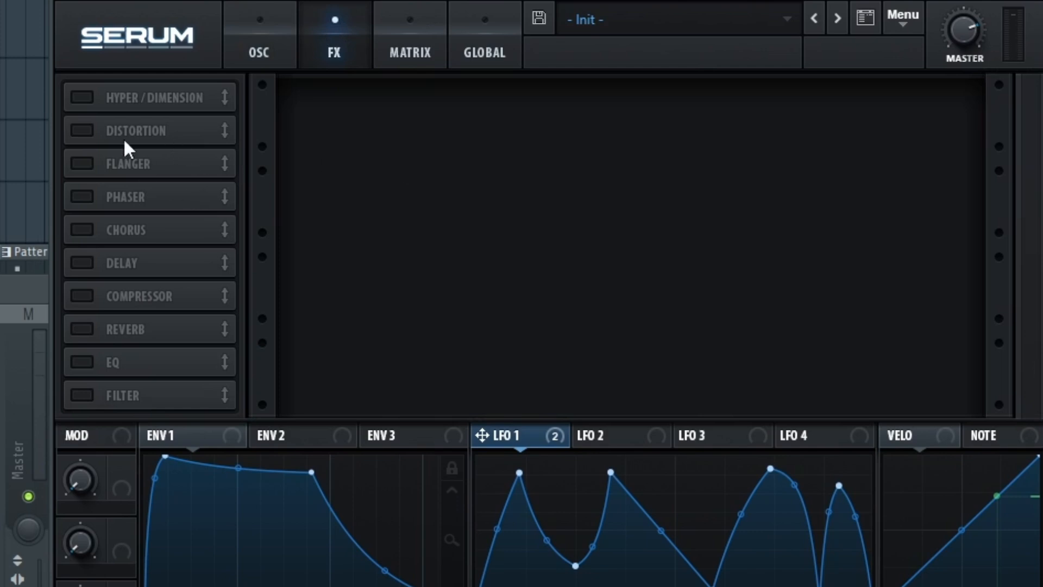
# - Enable Hyper/Dimension with a 14% Hyper mix and a slight Dimension mix, and add the Chorus effect
pyautogui.click(83, 98)
pyautogui.moveTo(667, 123); pyautogui.dragTo(664, 137)
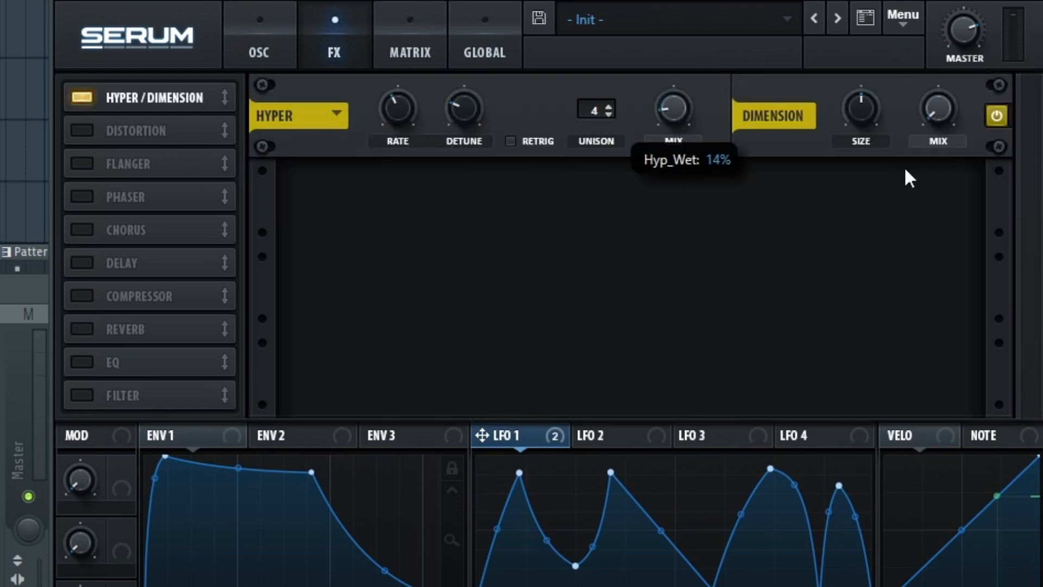
pyautogui.moveTo(940, 109); pyautogui.dragTo(940, 93)
pyautogui.click(81, 230)
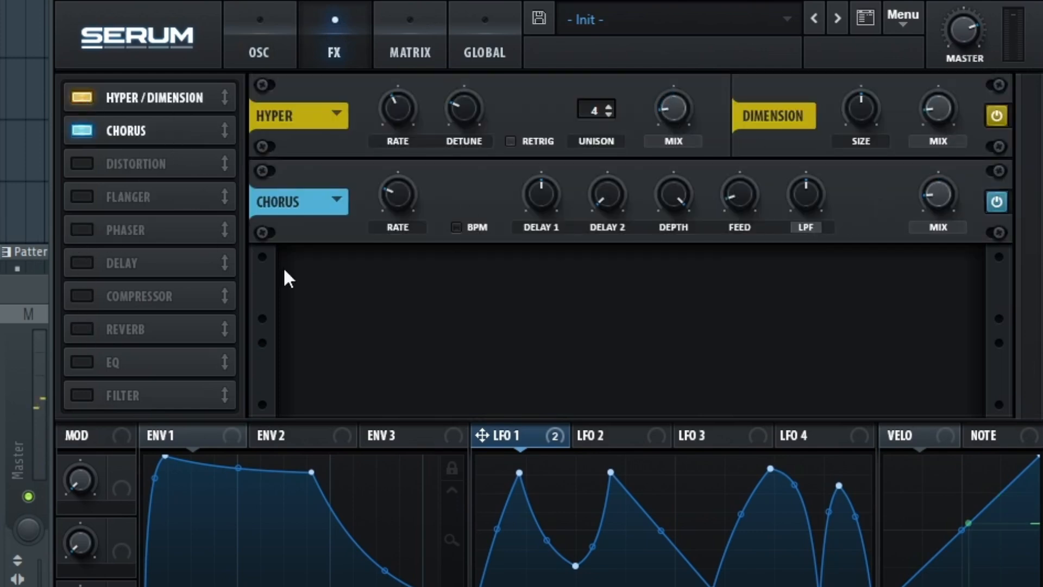
# - Enable the Flanger and Phaser effects and lower the Flanger's mix
pyautogui.click(82, 198)
pyautogui.click(81, 233)
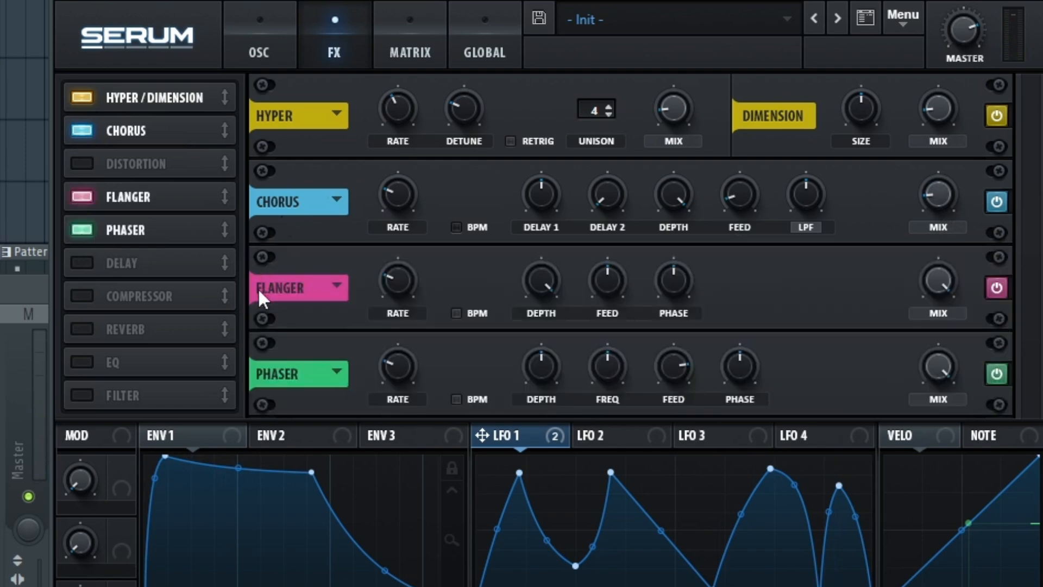
pyautogui.moveTo(940, 279); pyautogui.dragTo(911, 513)
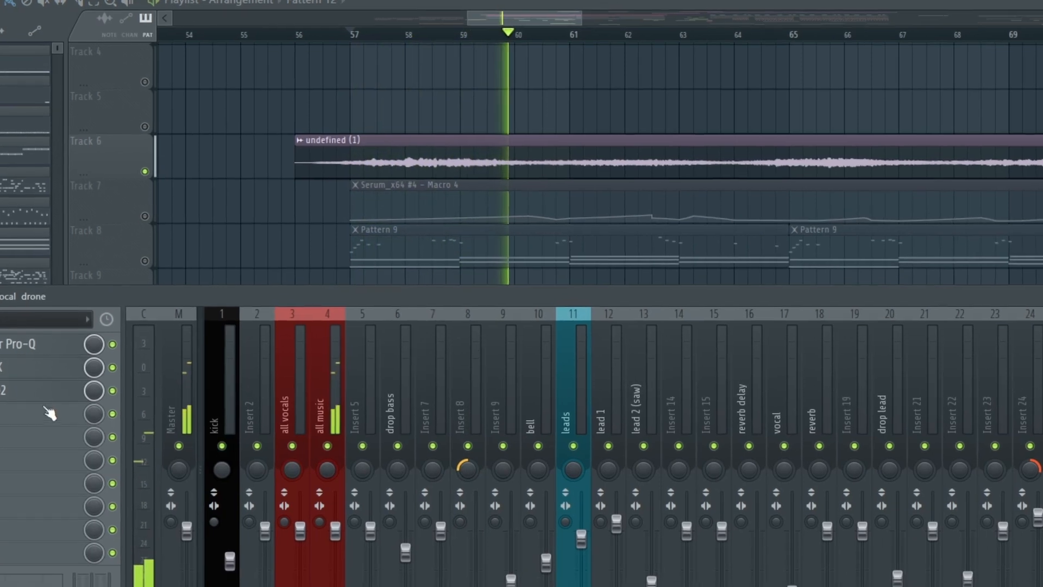
# - Check the PanCake2 panning curve and mix on the vocal drone channel, close the plugin and stop playback
pyautogui.click(49, 414)
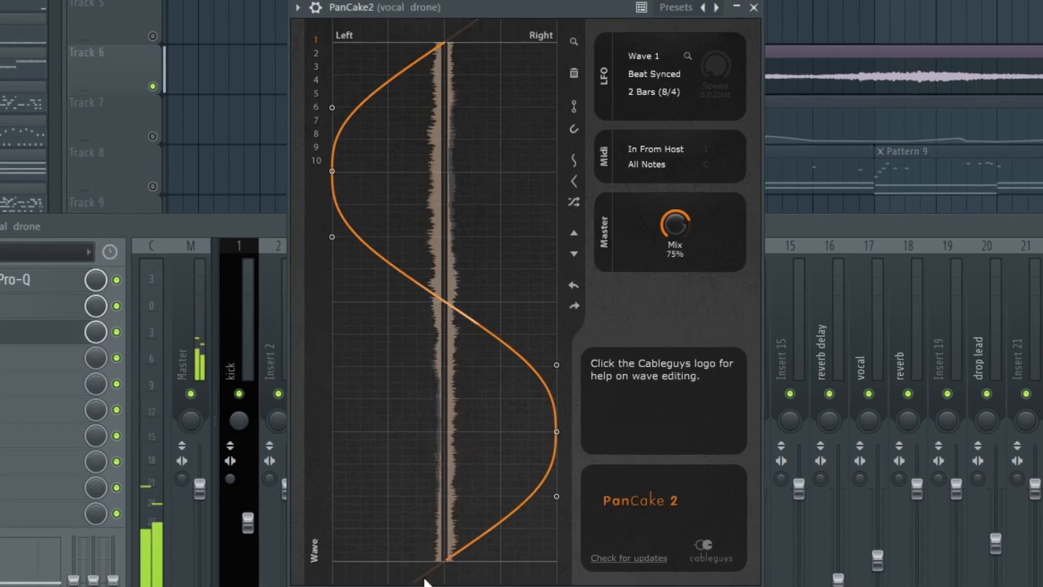
pyautogui.click(753, 7)
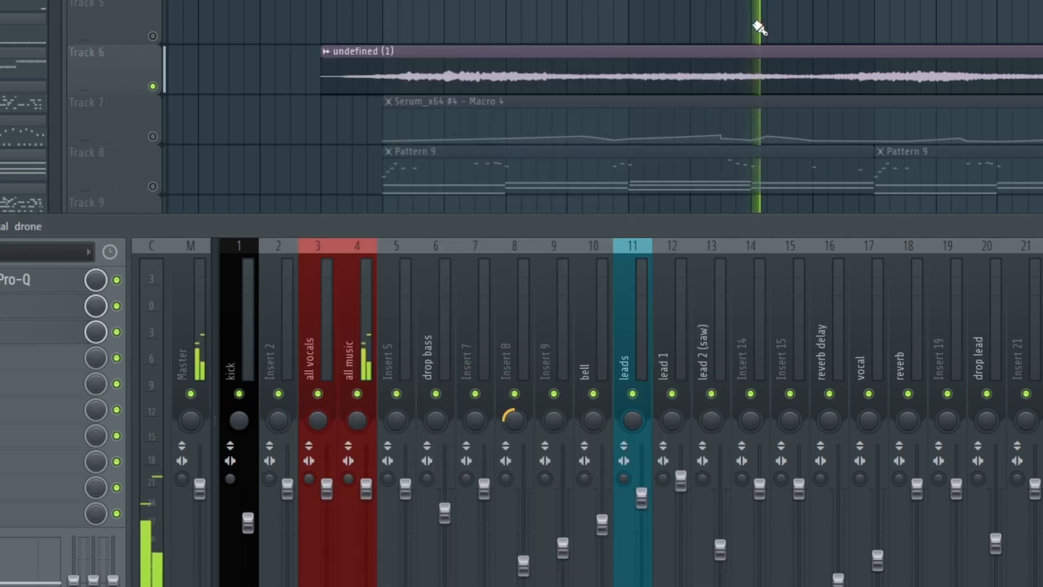
pyautogui.press('space')
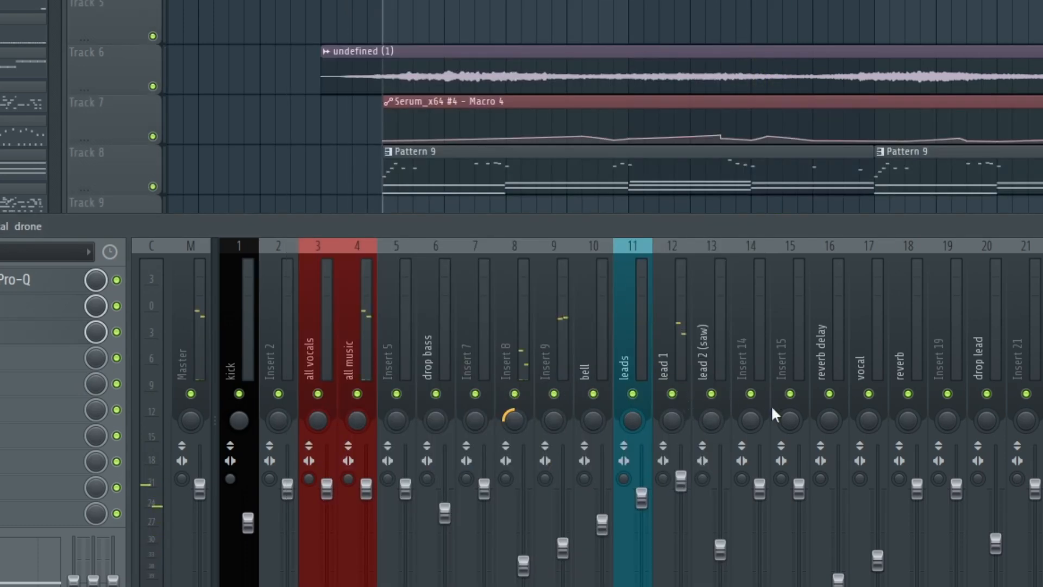
# - Play the arrangement and review the vocal drone, Macro 4 automation, Pattern 9 and Pattern 12 clips in the playlist
pyautogui.press('space')
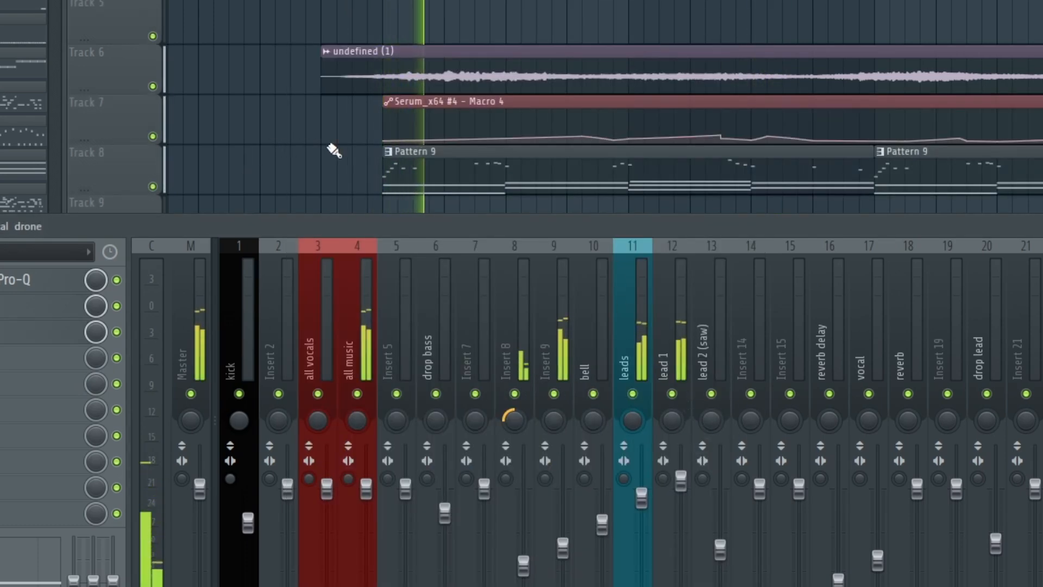
pyautogui.press('F9')
pyautogui.scroll(2, 375, 157)
pyautogui.scroll(2, 400, 158)
pyautogui.scroll(1, 524, 121)
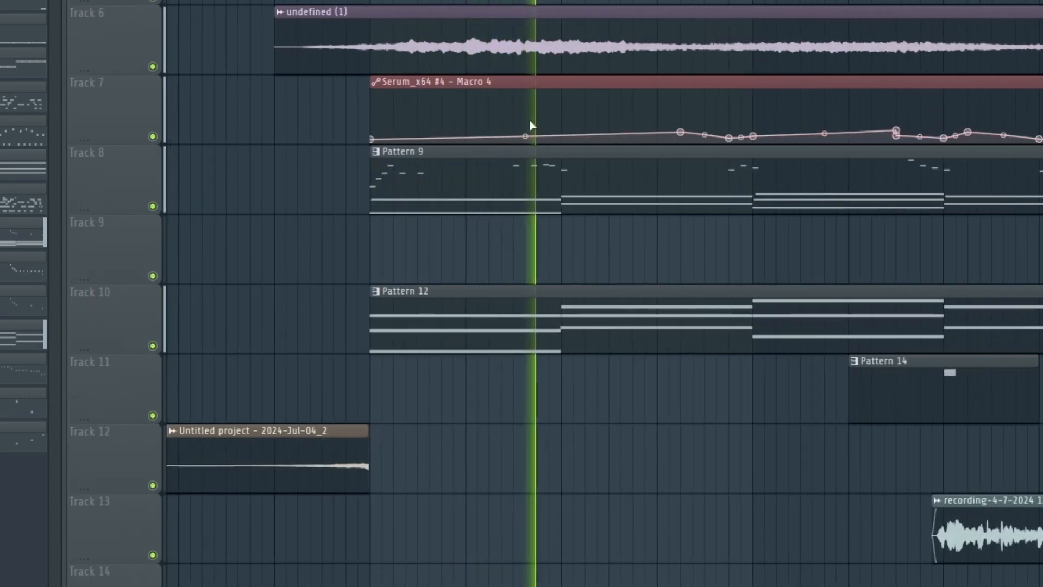
pyautogui.moveTo(499, 81); pyautogui.dragTo(349, 123)
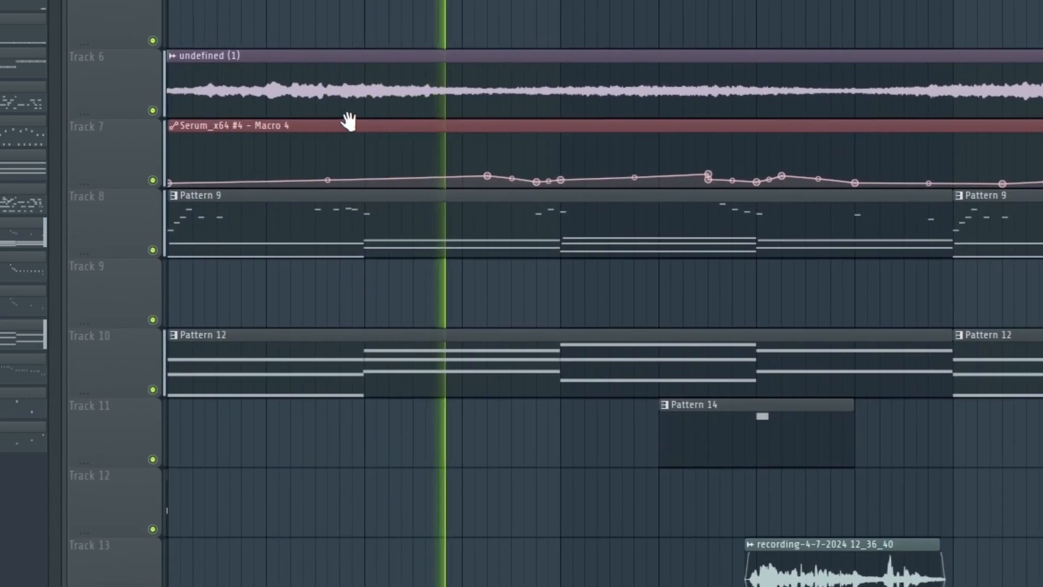
pyautogui.scroll(-1, 348, 123)
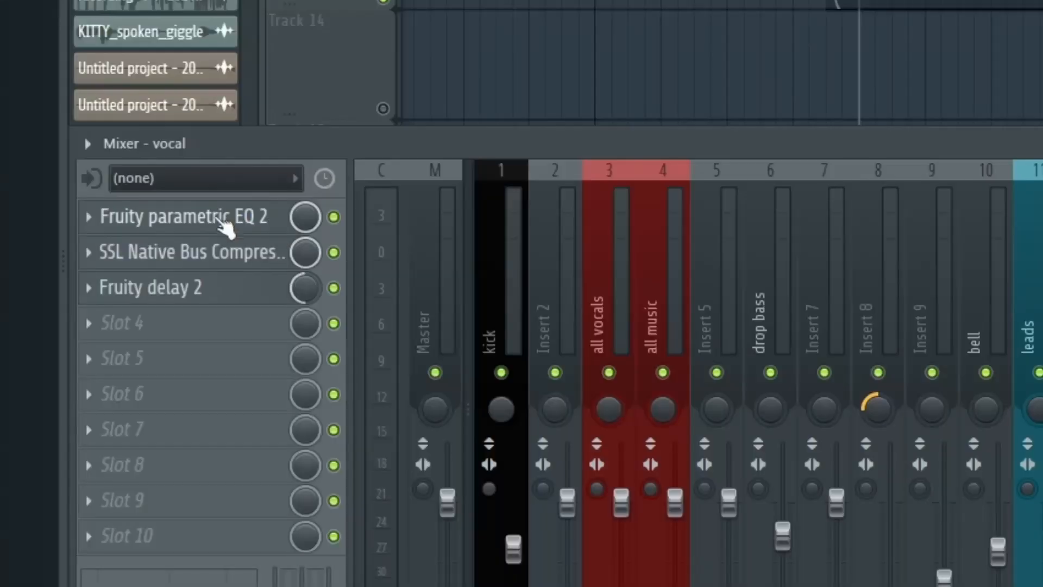
# - Inspect the vocal channel's Fruity parametric EQ 2, SSL Native Bus Compressor 2 and Fruity delay 2, including the delay's preset list
pyautogui.click(260, 232)
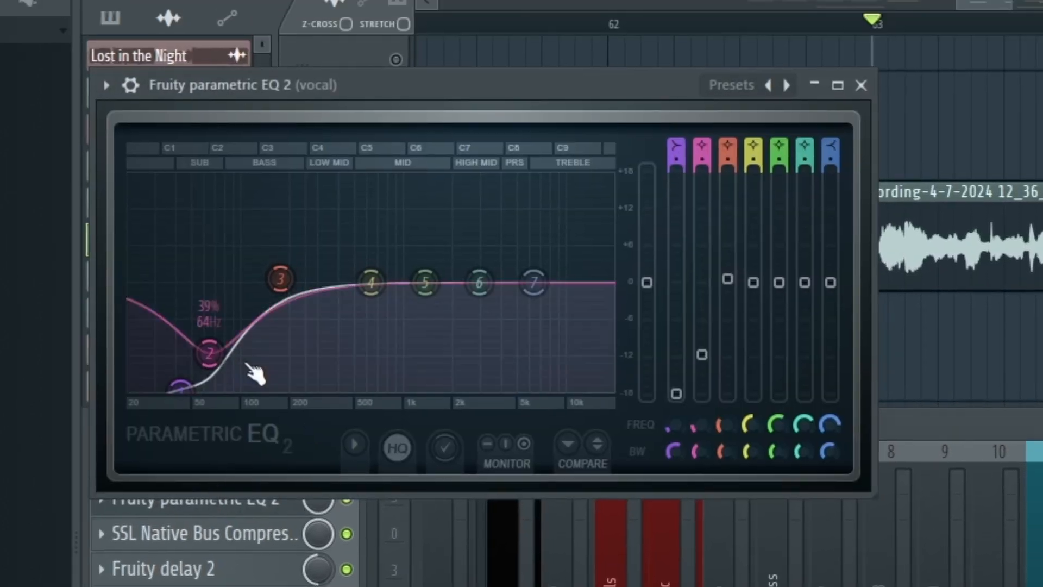
pyautogui.click(213, 533)
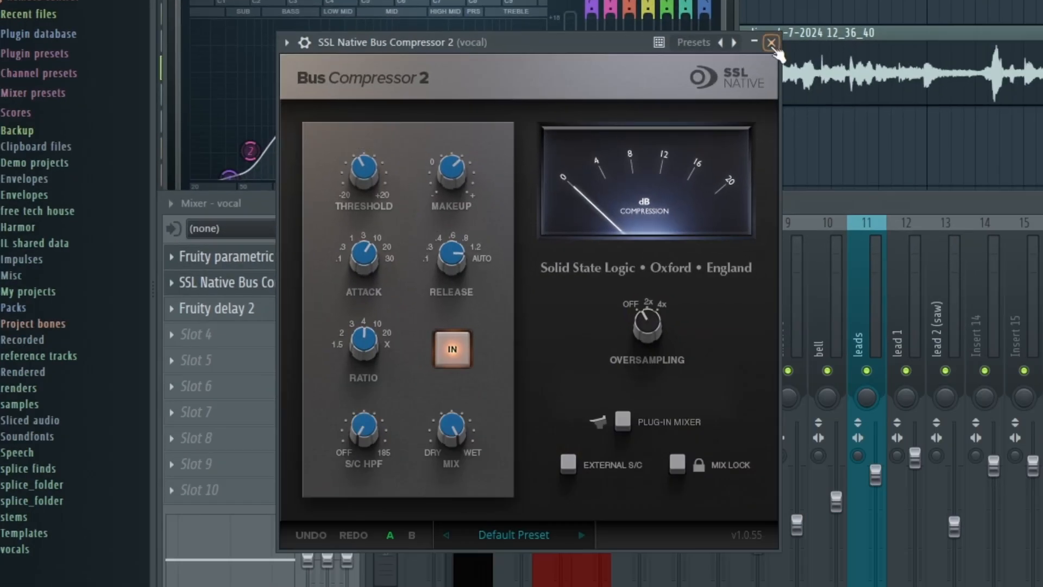
pyautogui.click(772, 42)
pyautogui.click(216, 308)
pyautogui.click(673, 170)
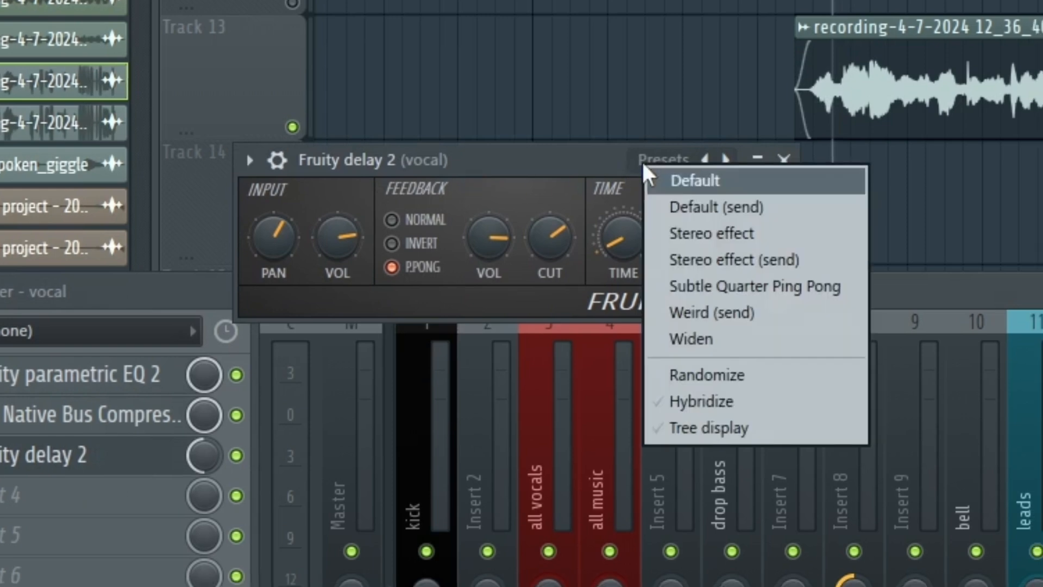
pyautogui.click(540, 240)
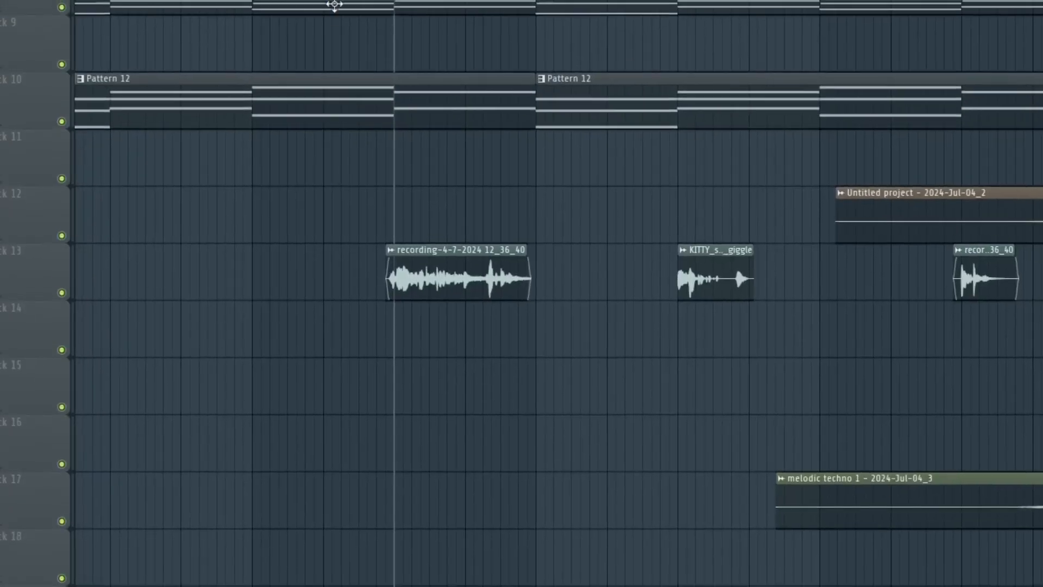
# - Play the section with the vocal recordings on Track 13 and follow it against the Pattern 9 and Pattern 12 chords
pyautogui.scroll(2, 387, 60)
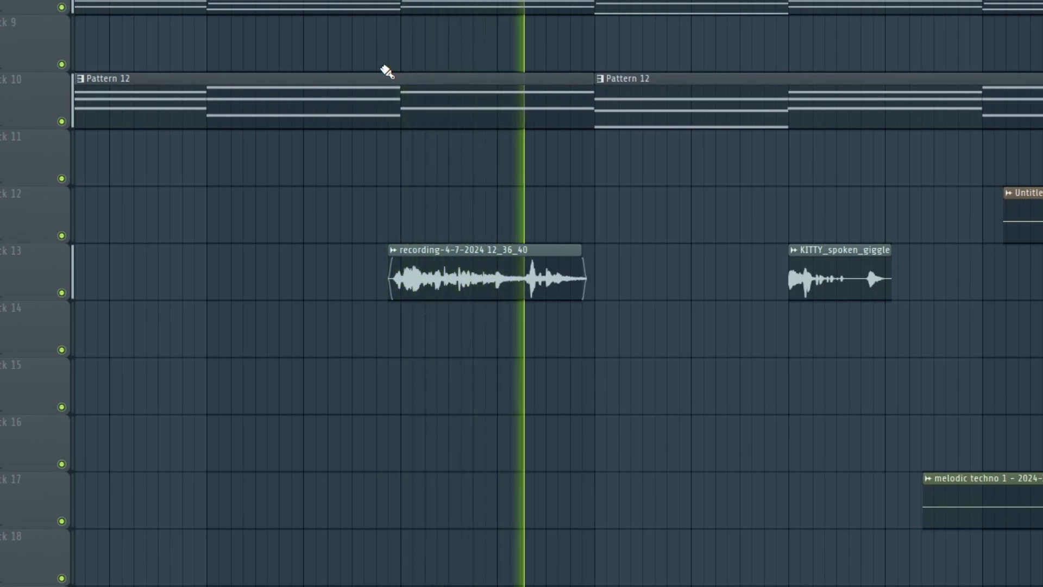
pyautogui.moveTo(353, 105); pyautogui.dragTo(179, 187)
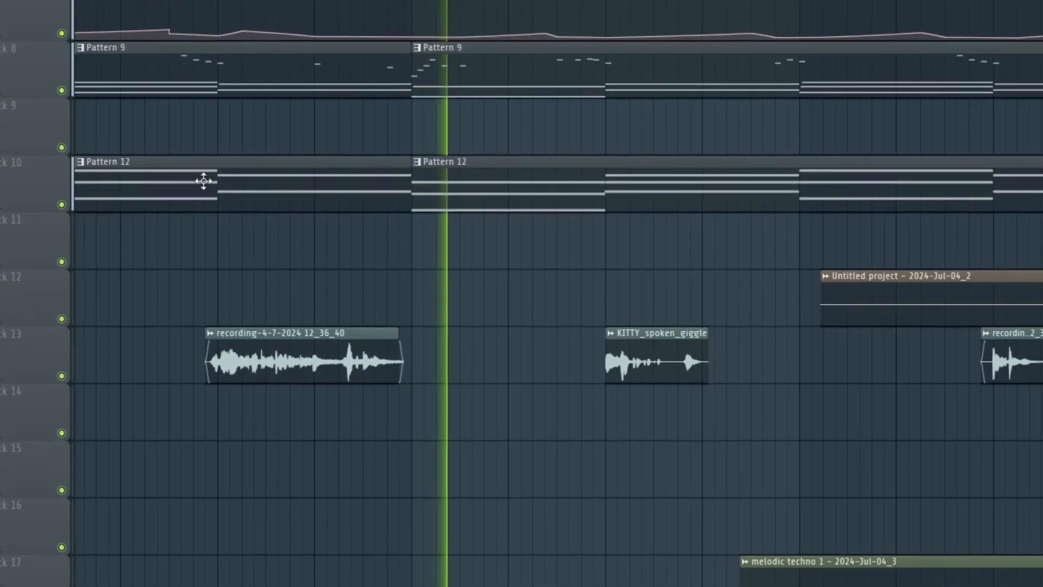
pyautogui.moveTo(734, 166); pyautogui.dragTo(540, 168)
pyautogui.scroll(-2, 540, 168)
pyautogui.moveTo(481, 180); pyautogui.dragTo(571, 200)
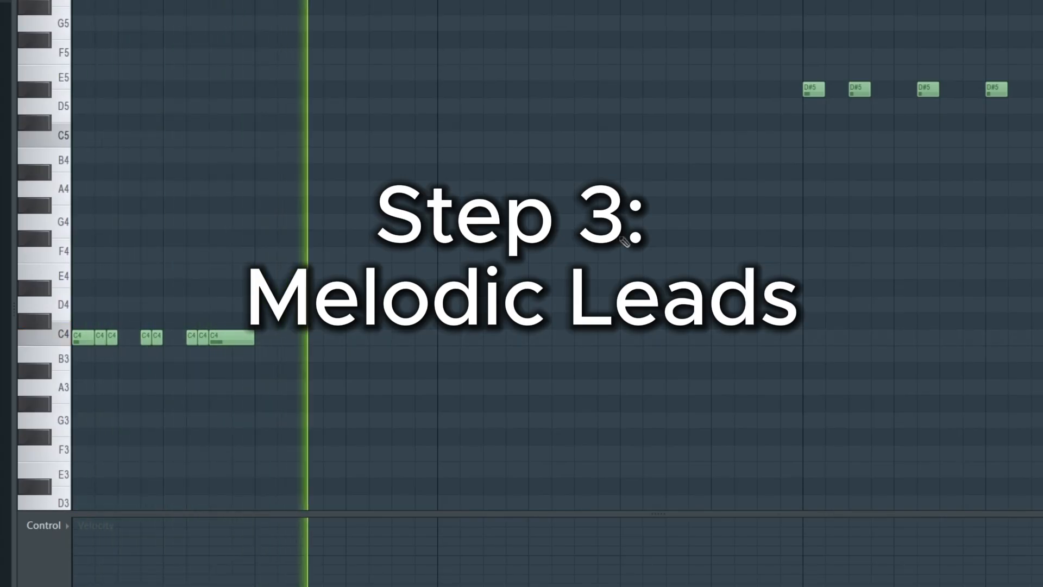
# - Review the drop lead's melody notes in the piano roll during playback
pyautogui.scroll(-1, 603, 173)
pyautogui.scroll(3, 586, 163)
pyautogui.scroll(2, 394, 116)
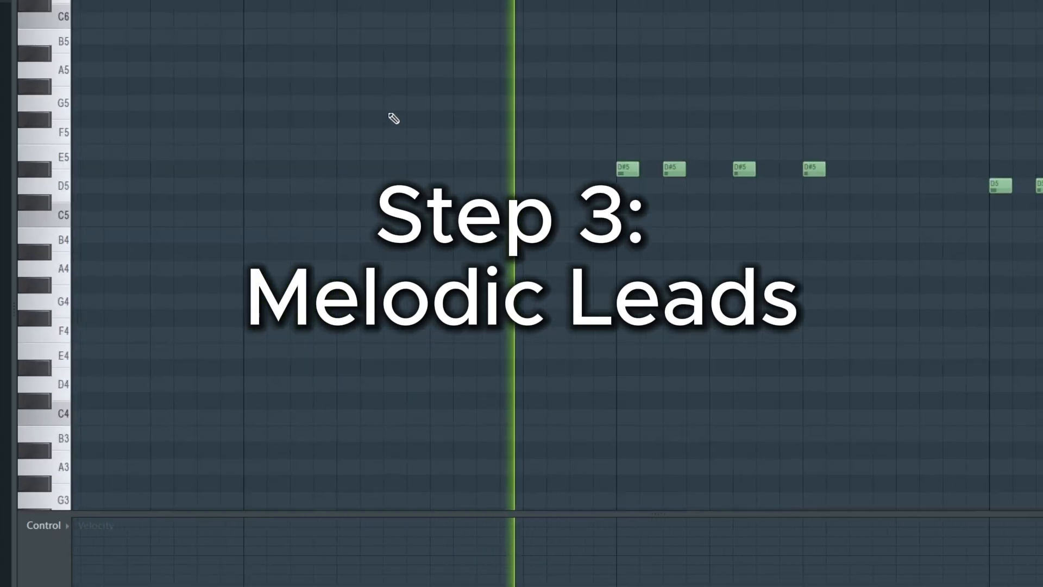
pyautogui.scroll(-2, 405, 206)
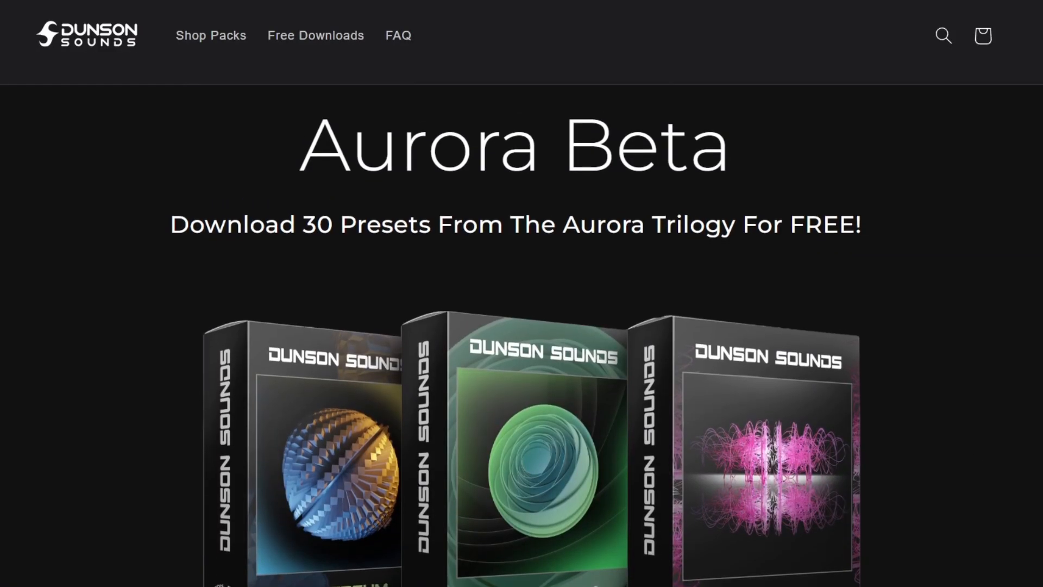
# - Read through the Aurora Beta free preset page and the Mixing / Mastering Services form
pyautogui.scroll(-3, 522, 326)
pyautogui.scroll(-9, 522, 326)
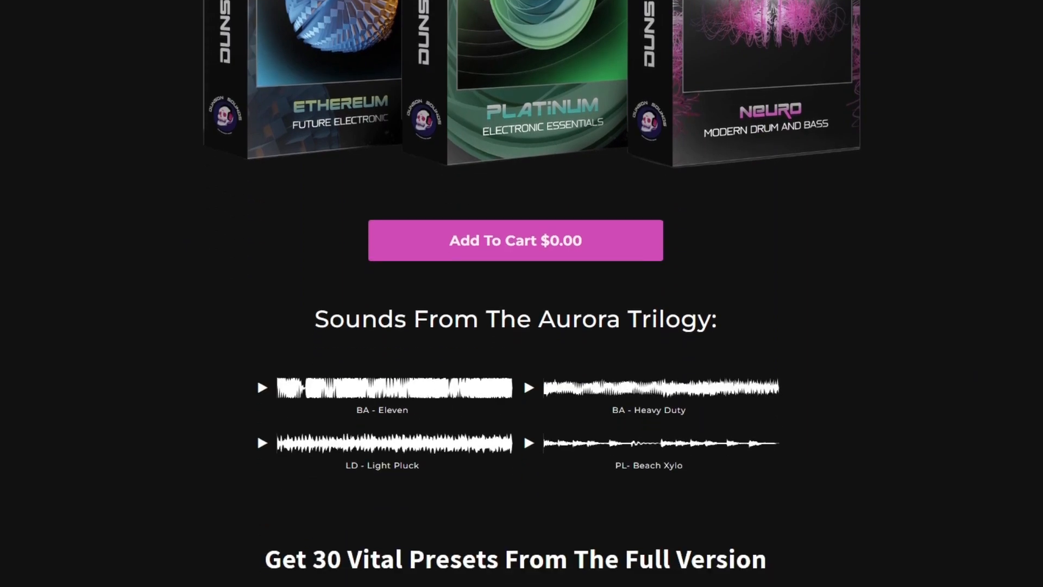
pyautogui.scroll(-1, 521, 293)
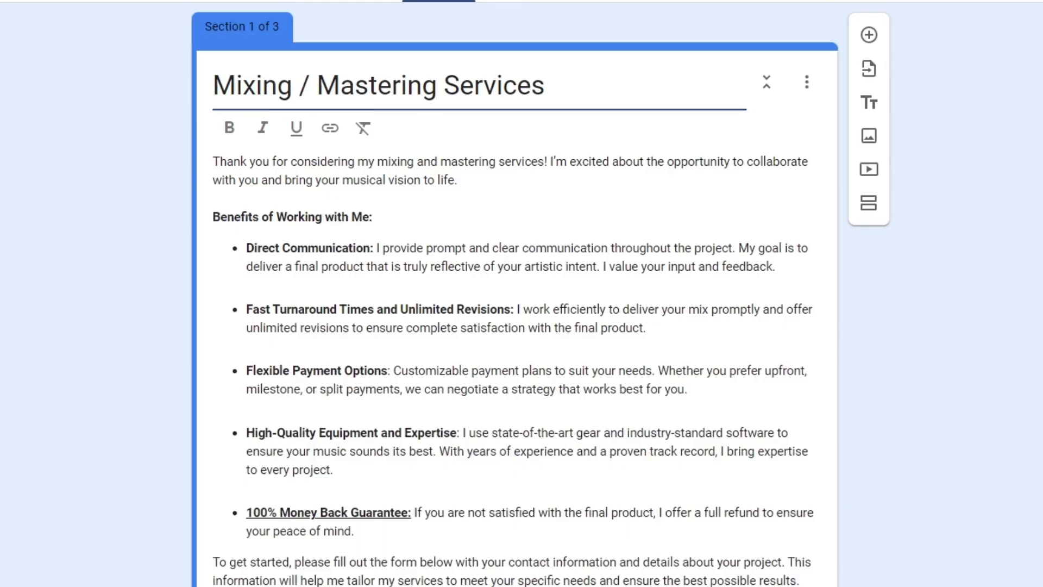
pyautogui.scroll(-4, 521, 293)
pyautogui.scroll(-9, 522, 293)
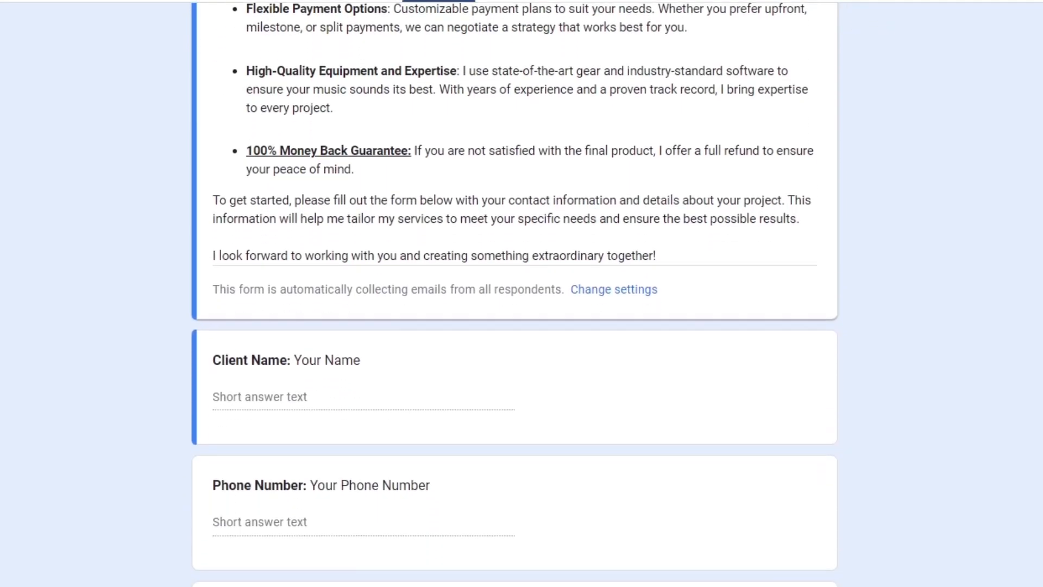
pyautogui.scroll(-11, 522, 293)
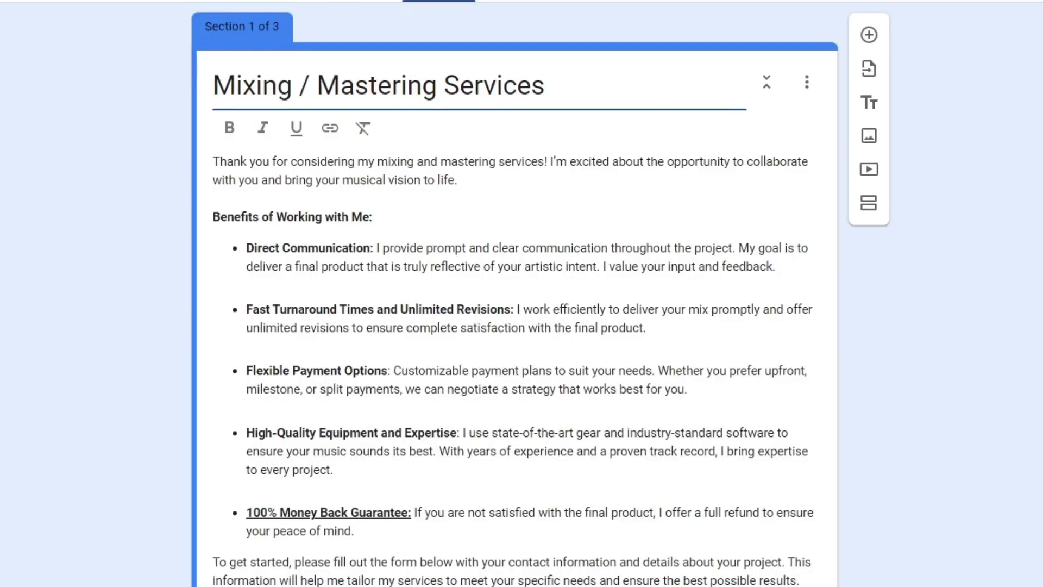
pyautogui.scroll(-6, 521, 294)
pyautogui.scroll(6, 522, 294)
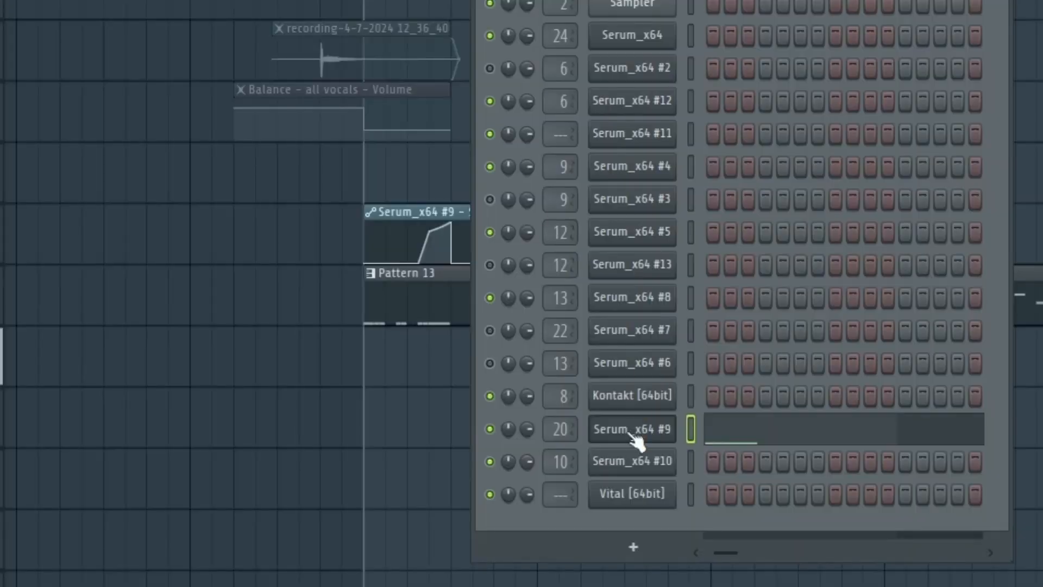
pyautogui.click(632, 430)
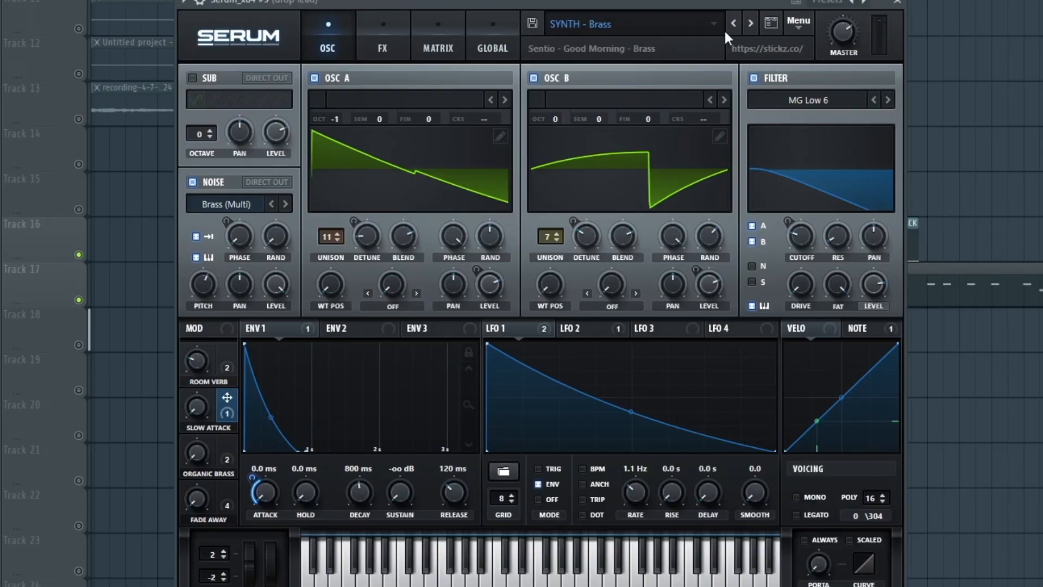
# - Compare the drop lead's playback with the SLOW ATTACK automation active and muted, and check the ENV 1 attack in Serum
pyautogui.moveTo(613, 1); pyautogui.dragTo(665, 4)
pyautogui.moveTo(551, 4)
pyautogui.mouseDown()
pyautogui.moveTo(563, 3)
pyautogui.moveTo(558, 12)
pyautogui.mouseUp()
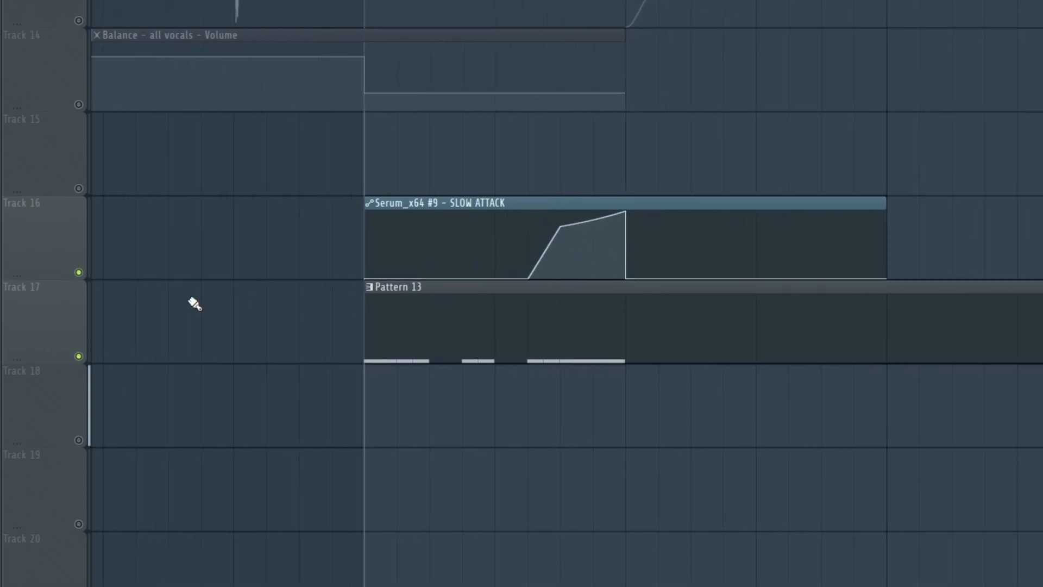
pyautogui.press('space')
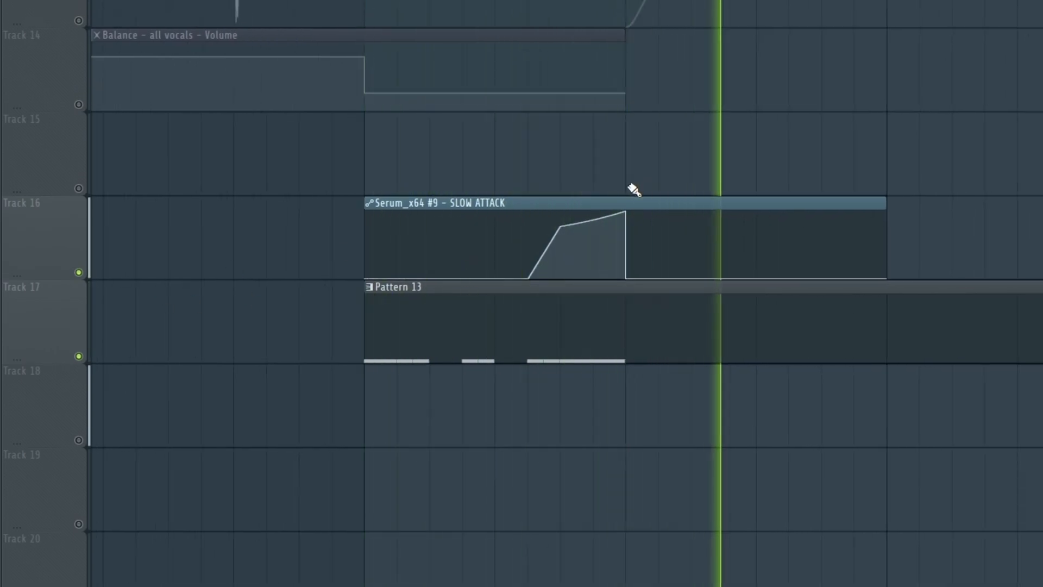
pyautogui.press('space')
pyautogui.click(79, 273)
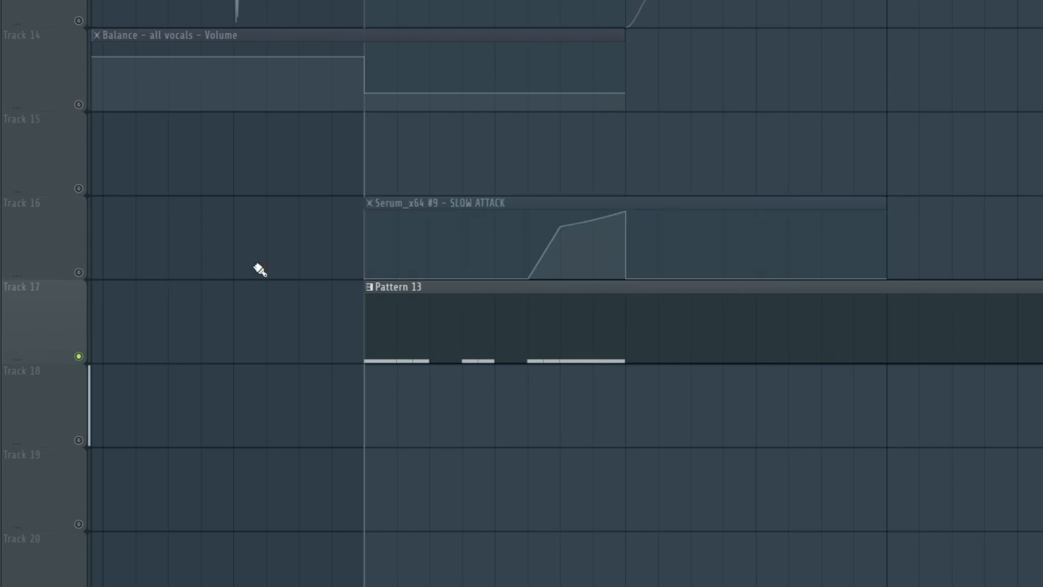
pyautogui.click(80, 273)
pyautogui.press('space')
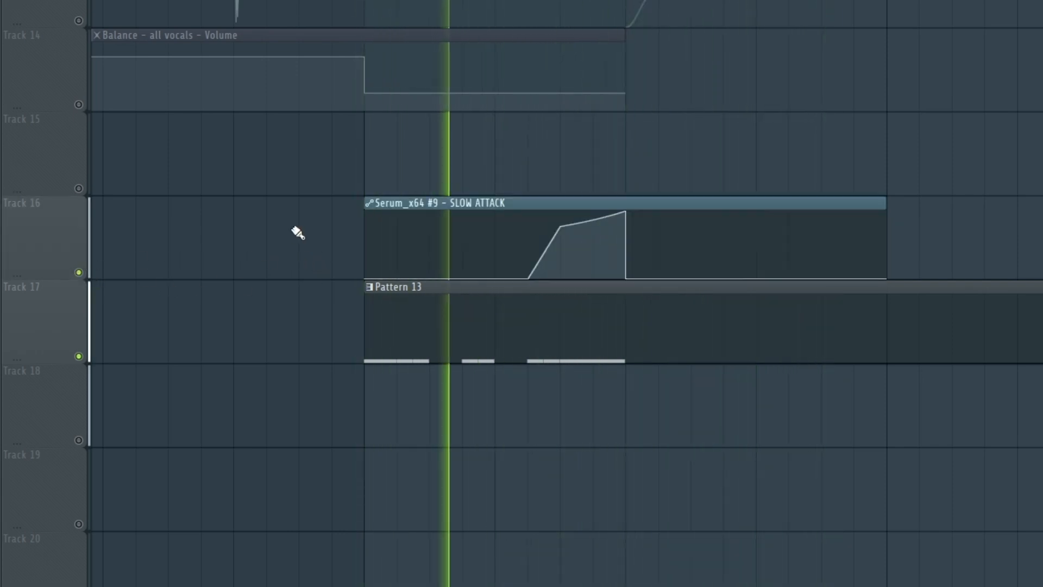
pyautogui.press('space')
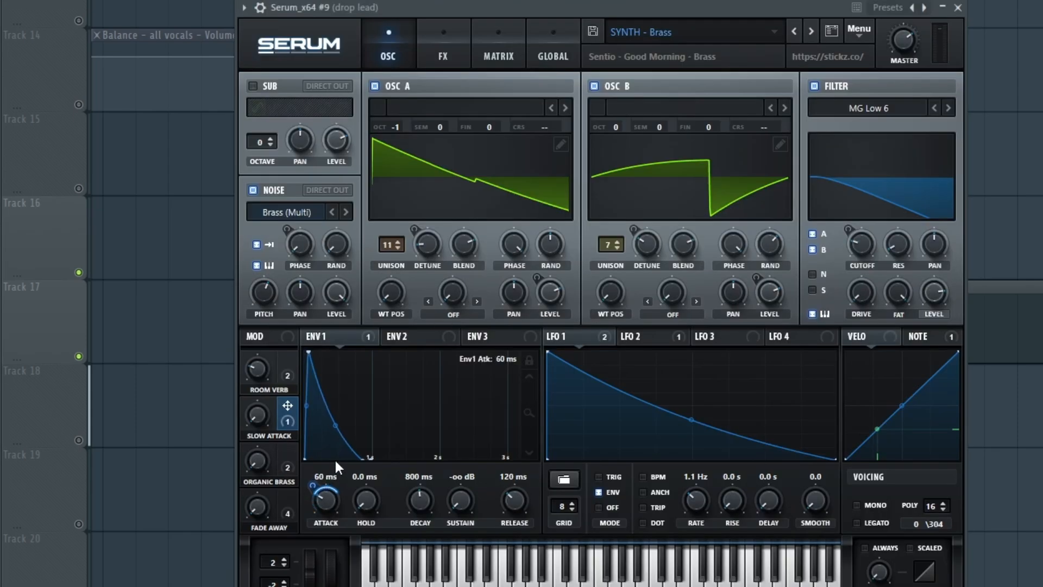
pyautogui.moveTo(343, 449); pyautogui.dragTo(328, 504)
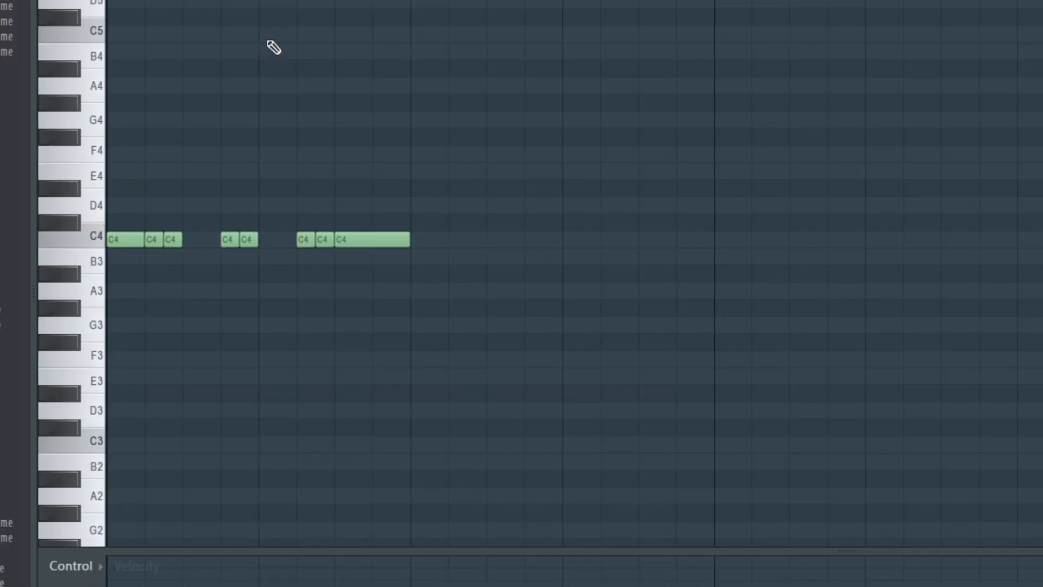
# - Play Pattern 13 with its SLOW ATTACK automation clips and review the build-up arrangement leading into the drop
pyautogui.press('space')
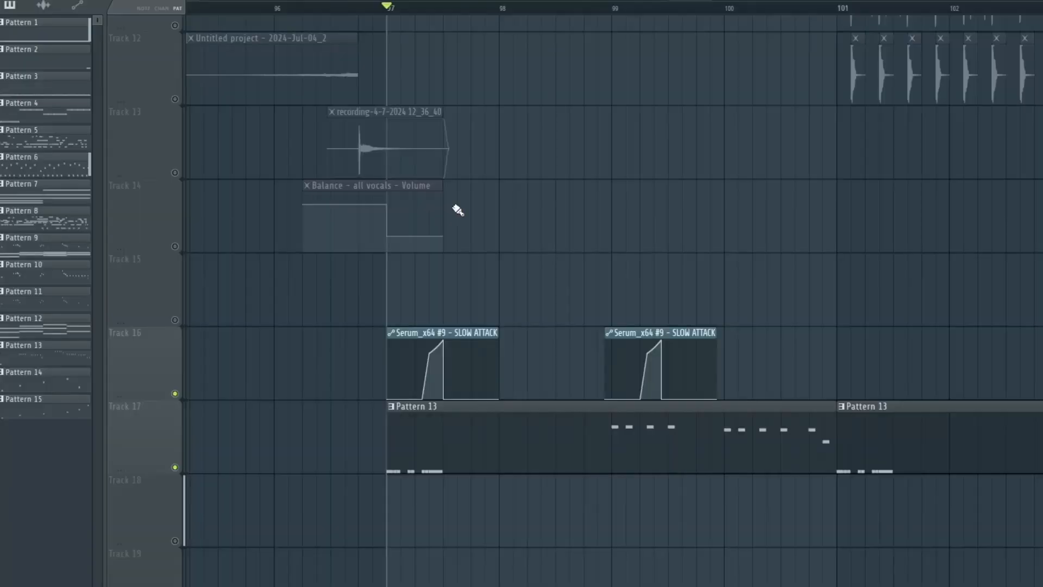
pyautogui.scroll(1, 471, 338)
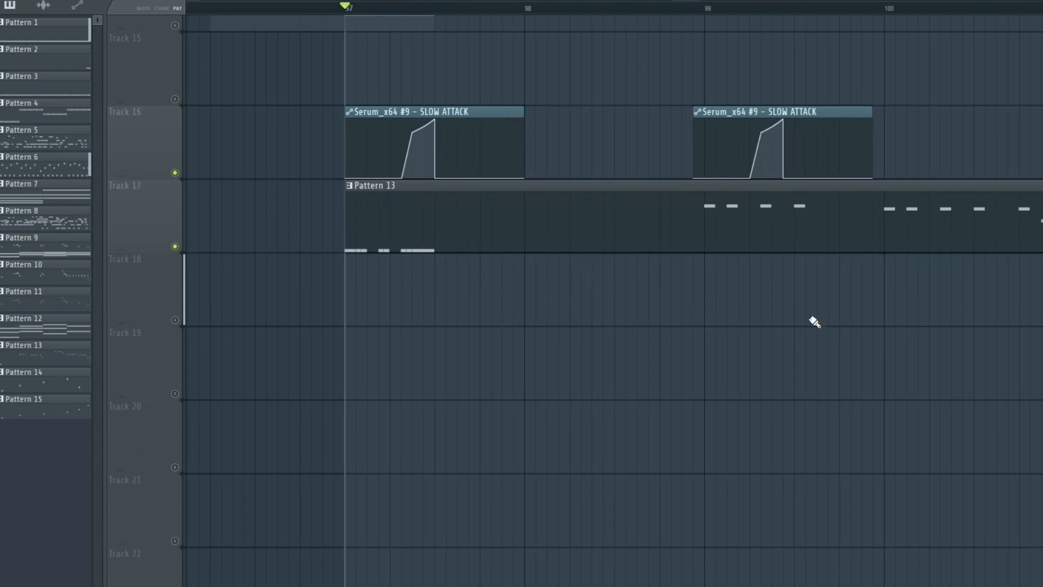
pyautogui.press('space')
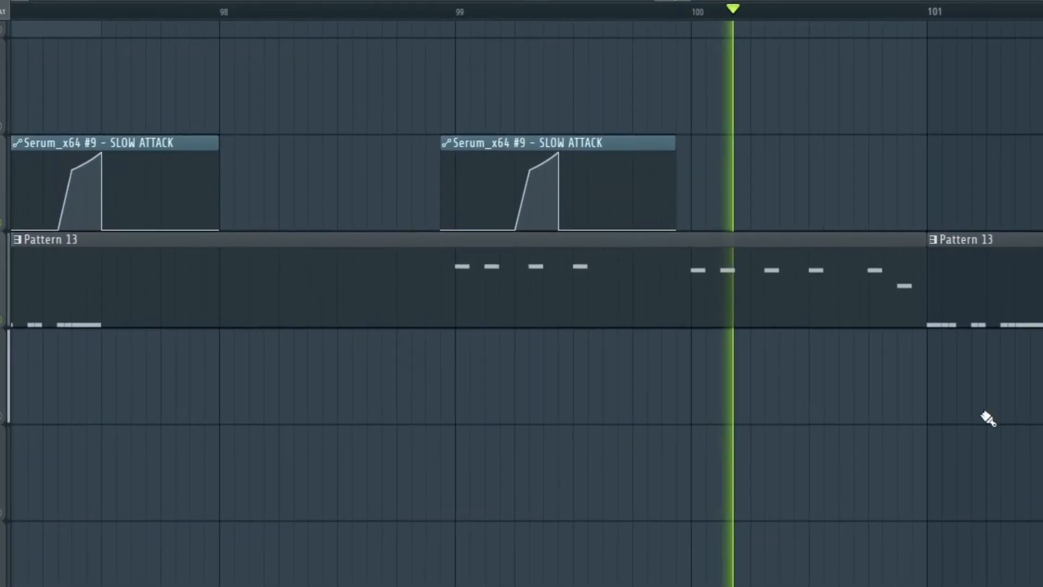
pyautogui.moveTo(988, 419); pyautogui.dragTo(866, 435)
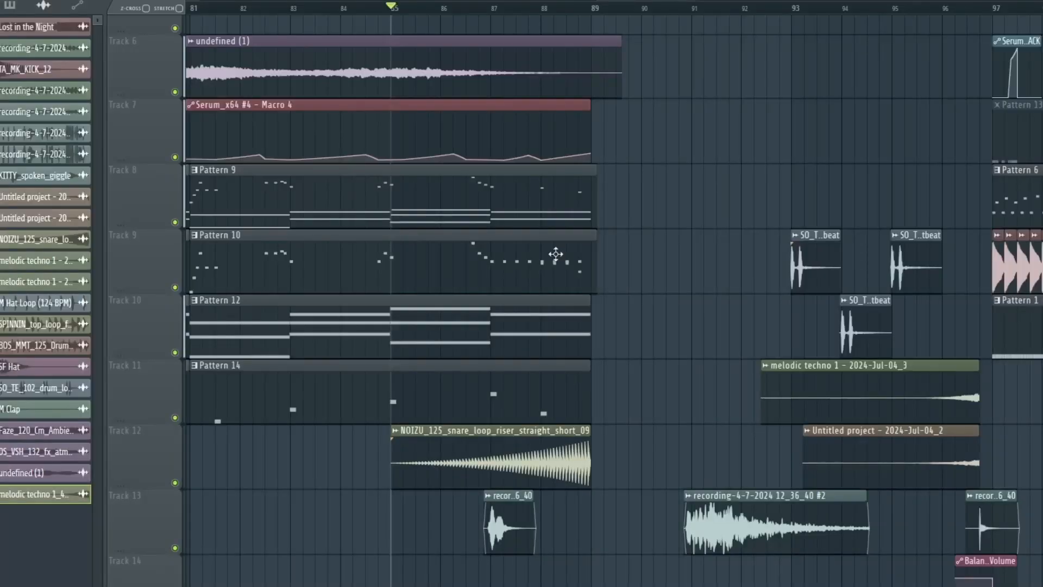
pyautogui.scroll(3, 480, 277)
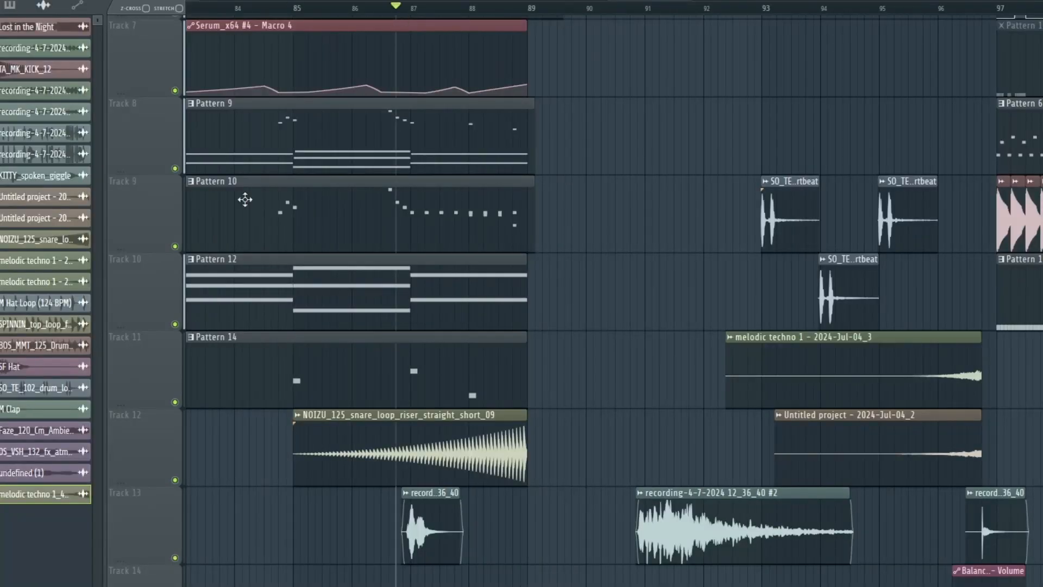
# - Play the build-up with Patterns 9, 10, 12 and 14 and the snare riser, continuing through the gap before the drop at bar 97
pyautogui.rightClick(175, 246)
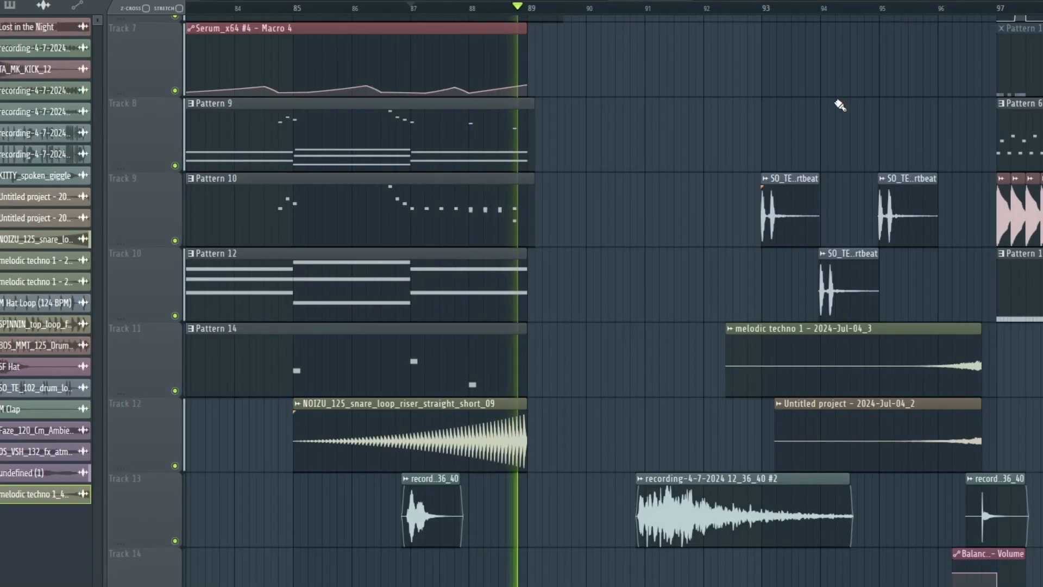
pyautogui.moveTo(729, 80); pyautogui.dragTo(654, 89)
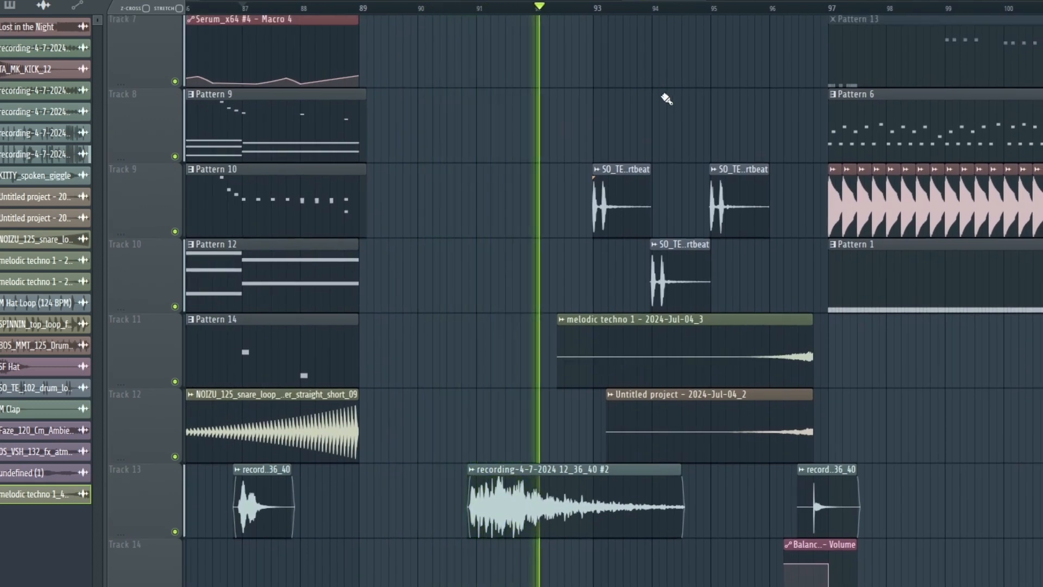
pyautogui.moveTo(726, 108); pyautogui.dragTo(669, 115)
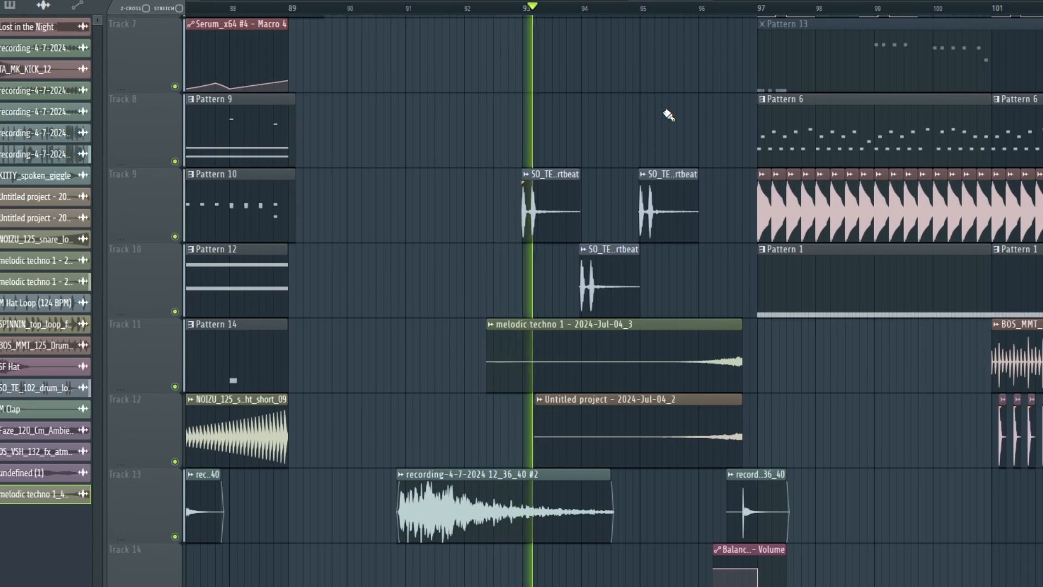
pyautogui.scroll(-1, 669, 111)
pyautogui.scroll(1, 668, 108)
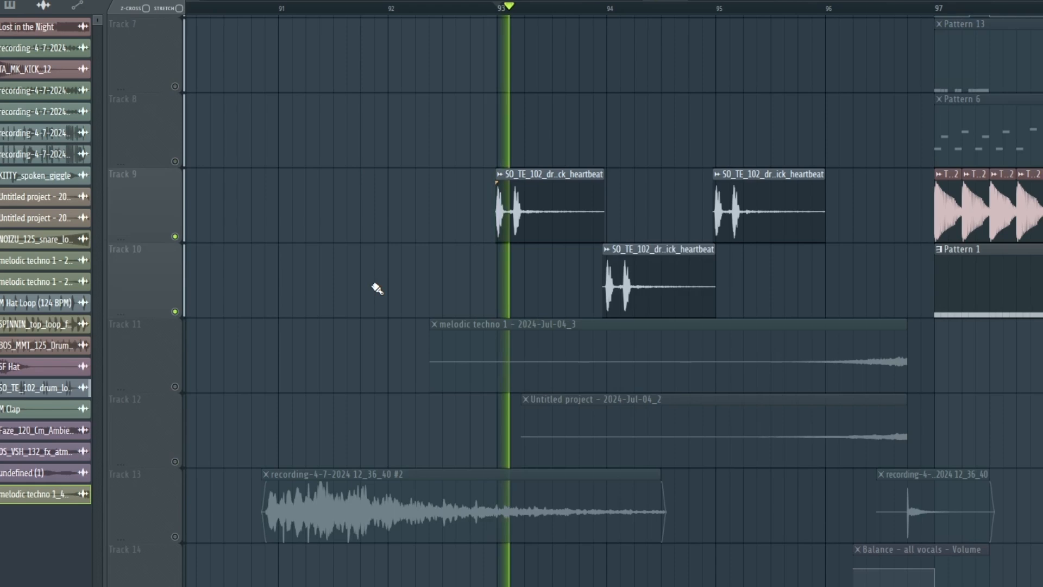
# - Listen in isolation to the kick heartbeat clips on Tracks 9 and 10, and the two riser clips on Tracks 11 and 12
pyautogui.scroll(2, 379, 288)
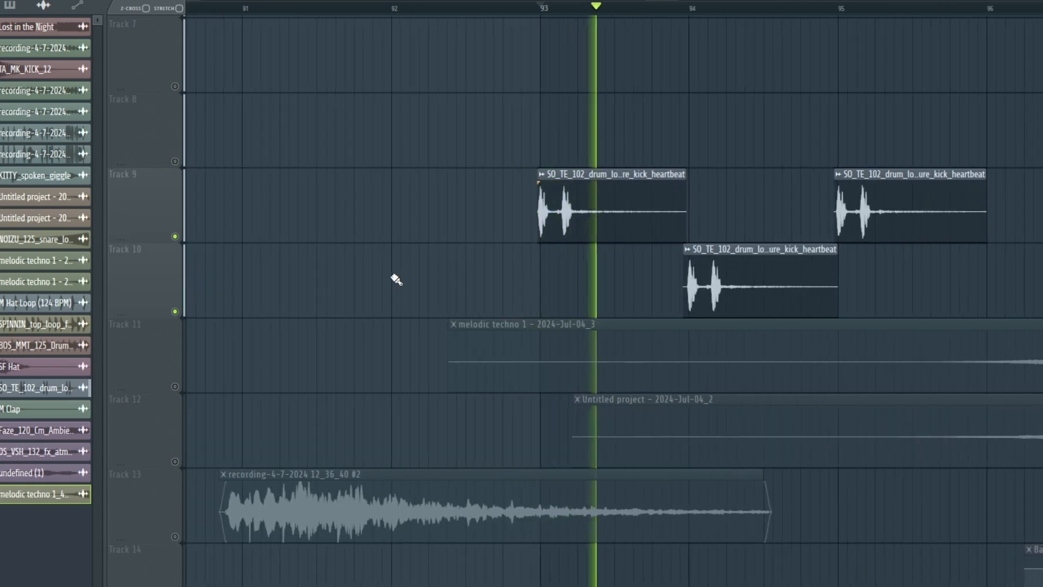
pyautogui.moveTo(397, 278); pyautogui.dragTo(253, 263)
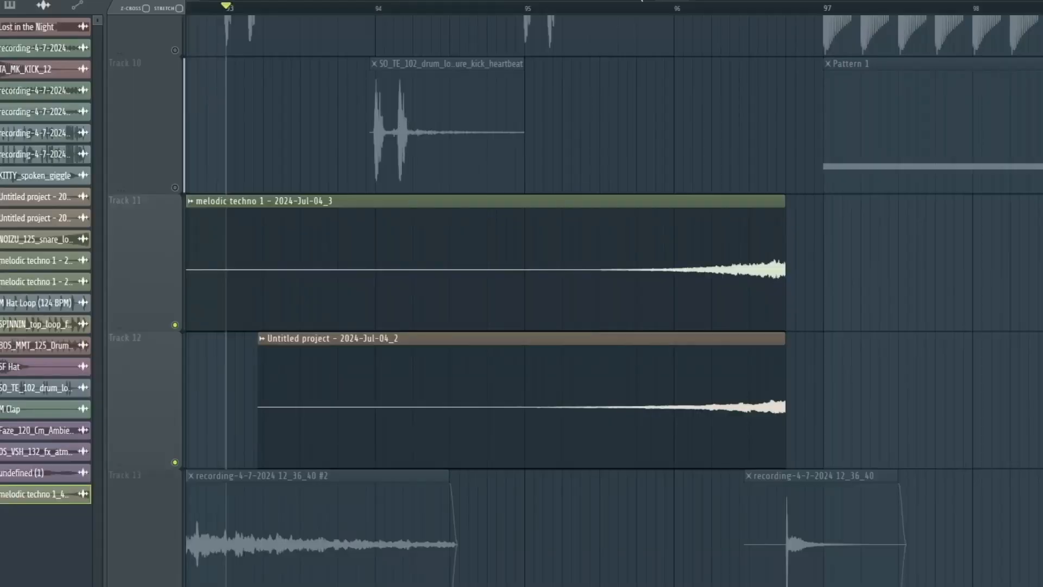
pyautogui.click(553, 9)
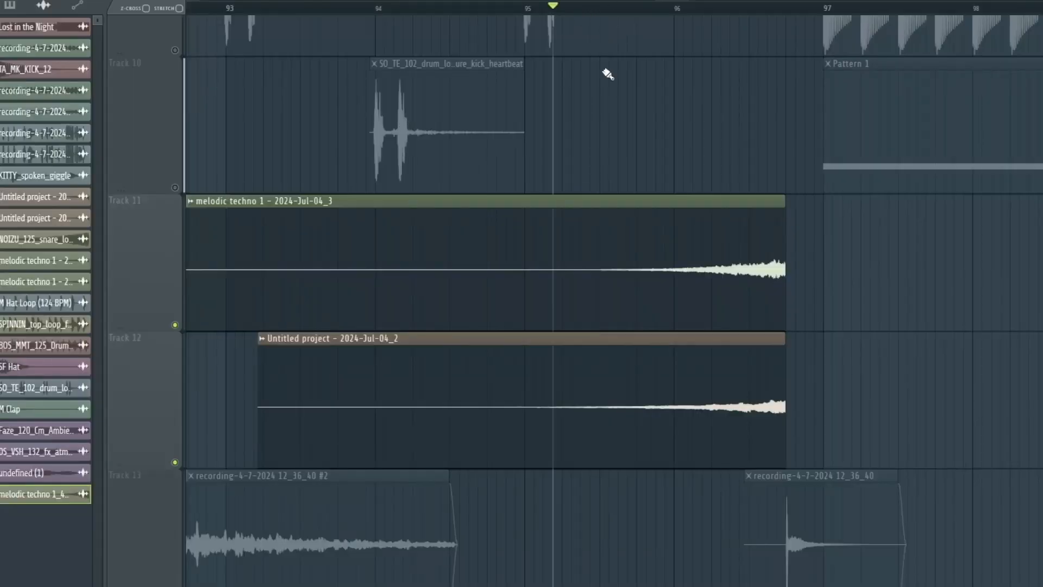
pyautogui.moveTo(617, 151); pyautogui.dragTo(608, 103)
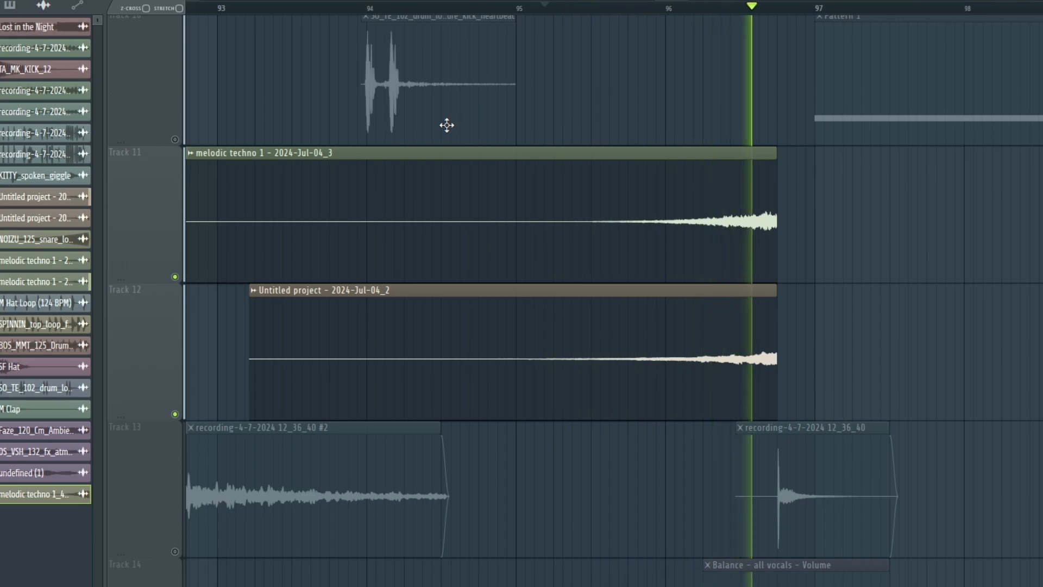
# - Play the full arrangement from the riser into the breakdown with the Serum Macro 4 automation, Pattern 9 and Pattern 12
pyautogui.scroll(-2, 447, 124)
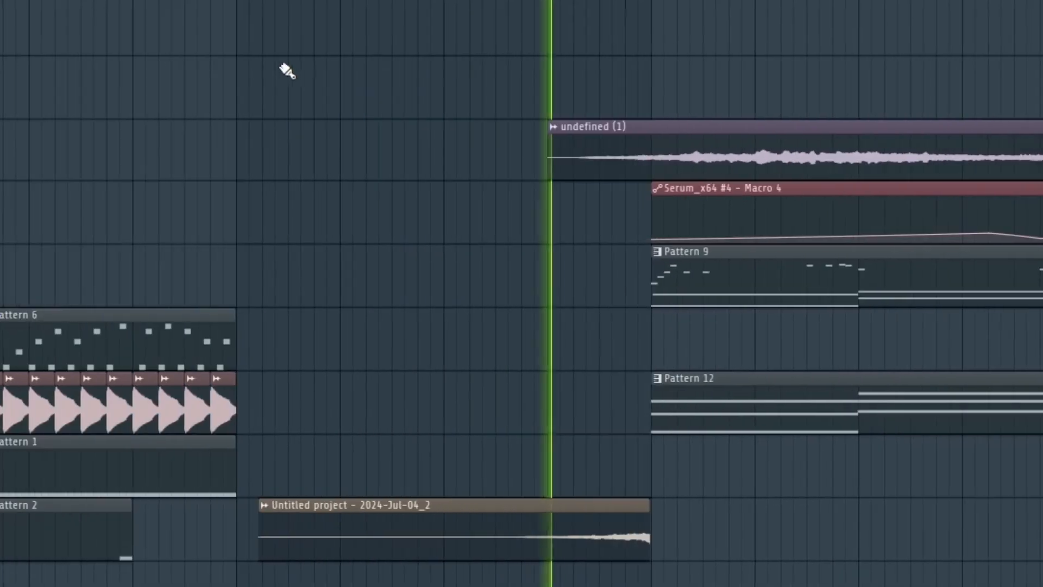
pyautogui.scroll(-3, 304, 24)
pyautogui.scroll(2, 306, 21)
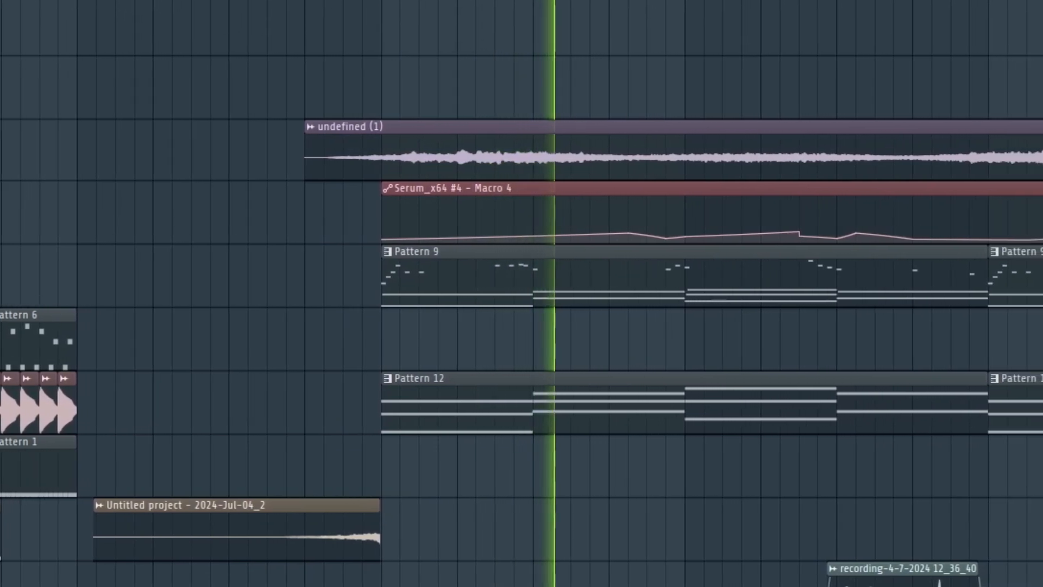
pyautogui.scroll(-2, 522, 293)
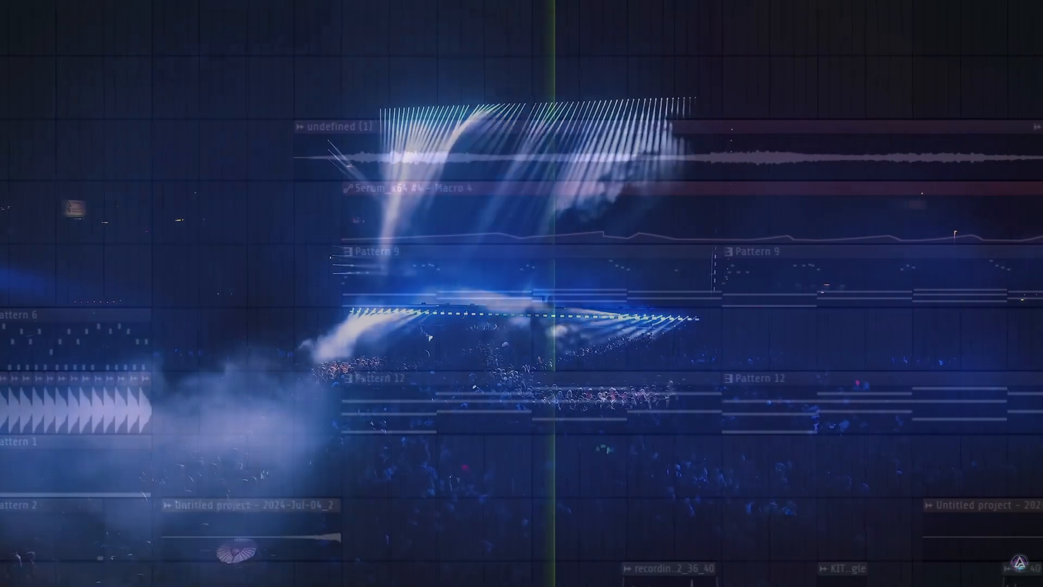
pyautogui.scroll(-1, 521, 293)
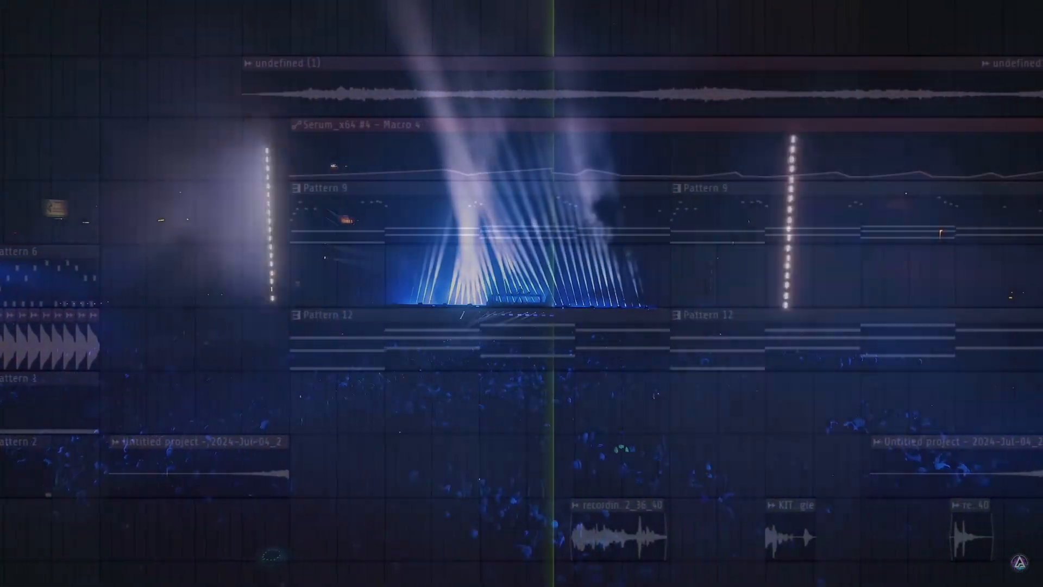